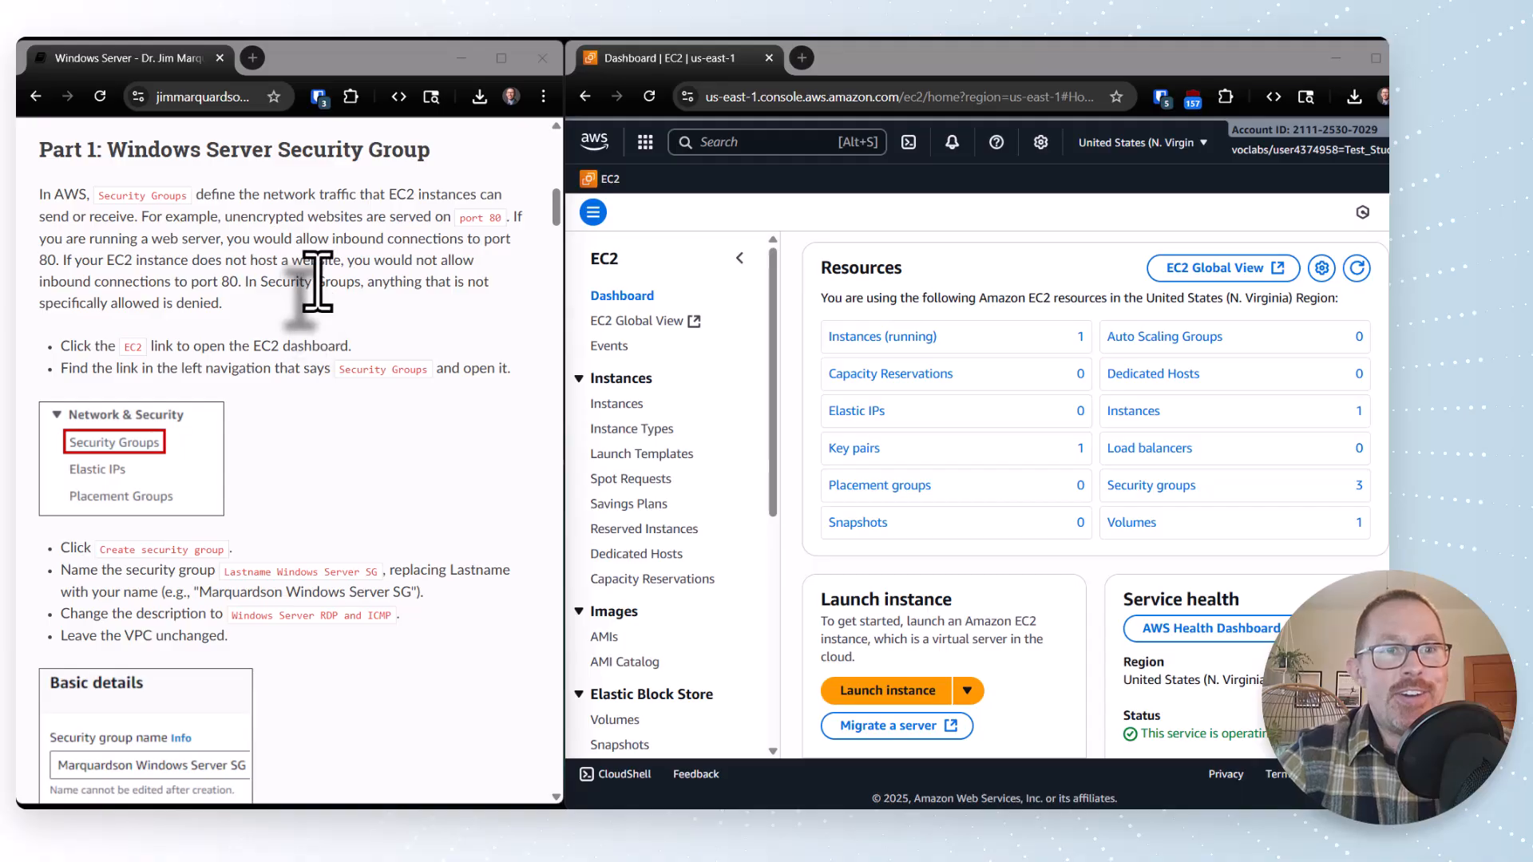
# Search the AWS console for "ec2" and open the EC2 service dashboard.
pyautogui.click(900, 76)
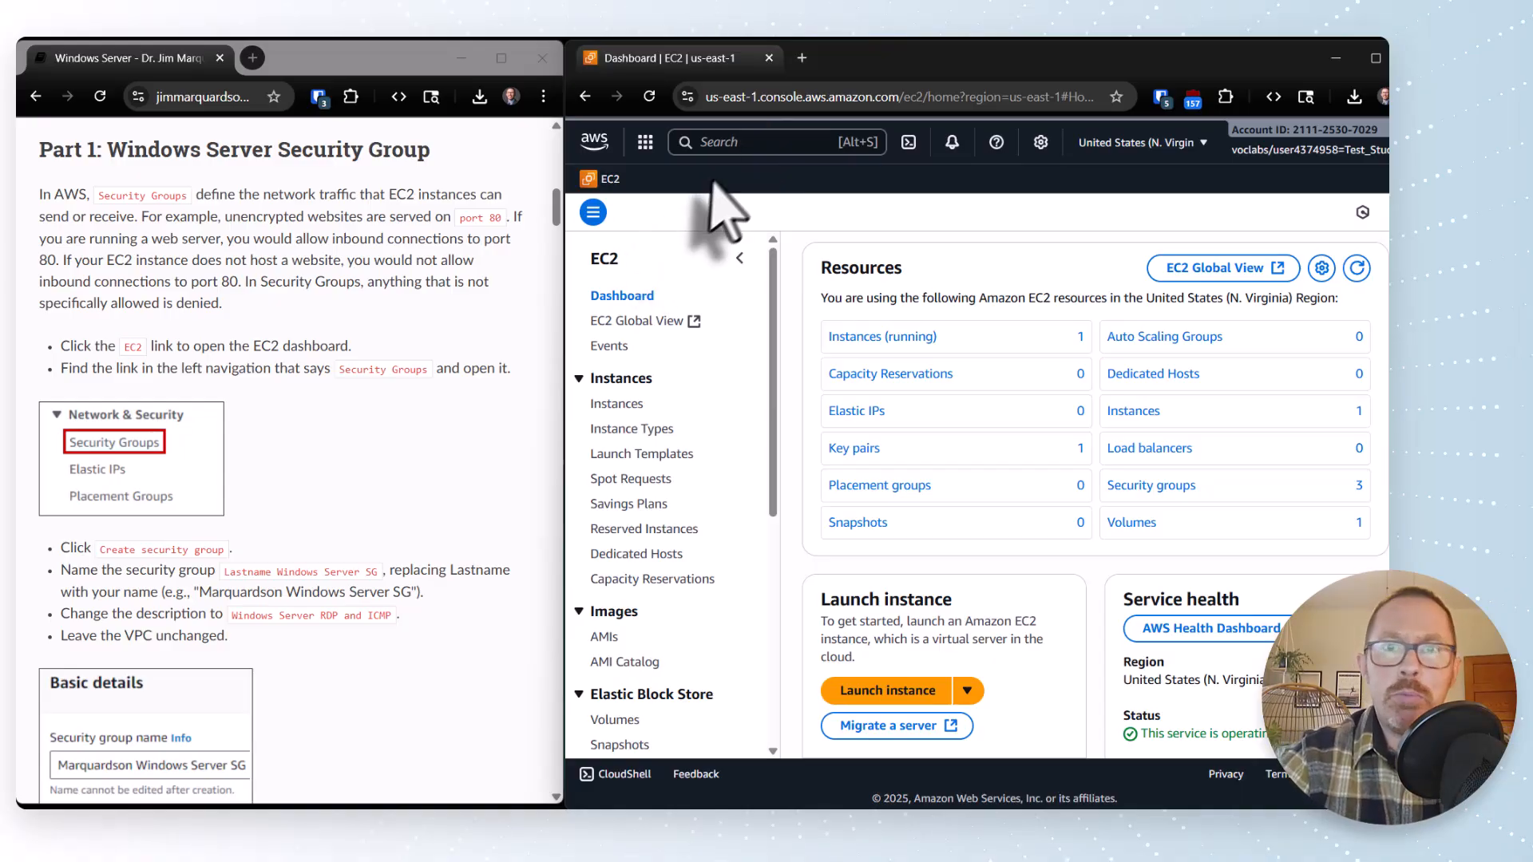
pyautogui.click(735, 144)
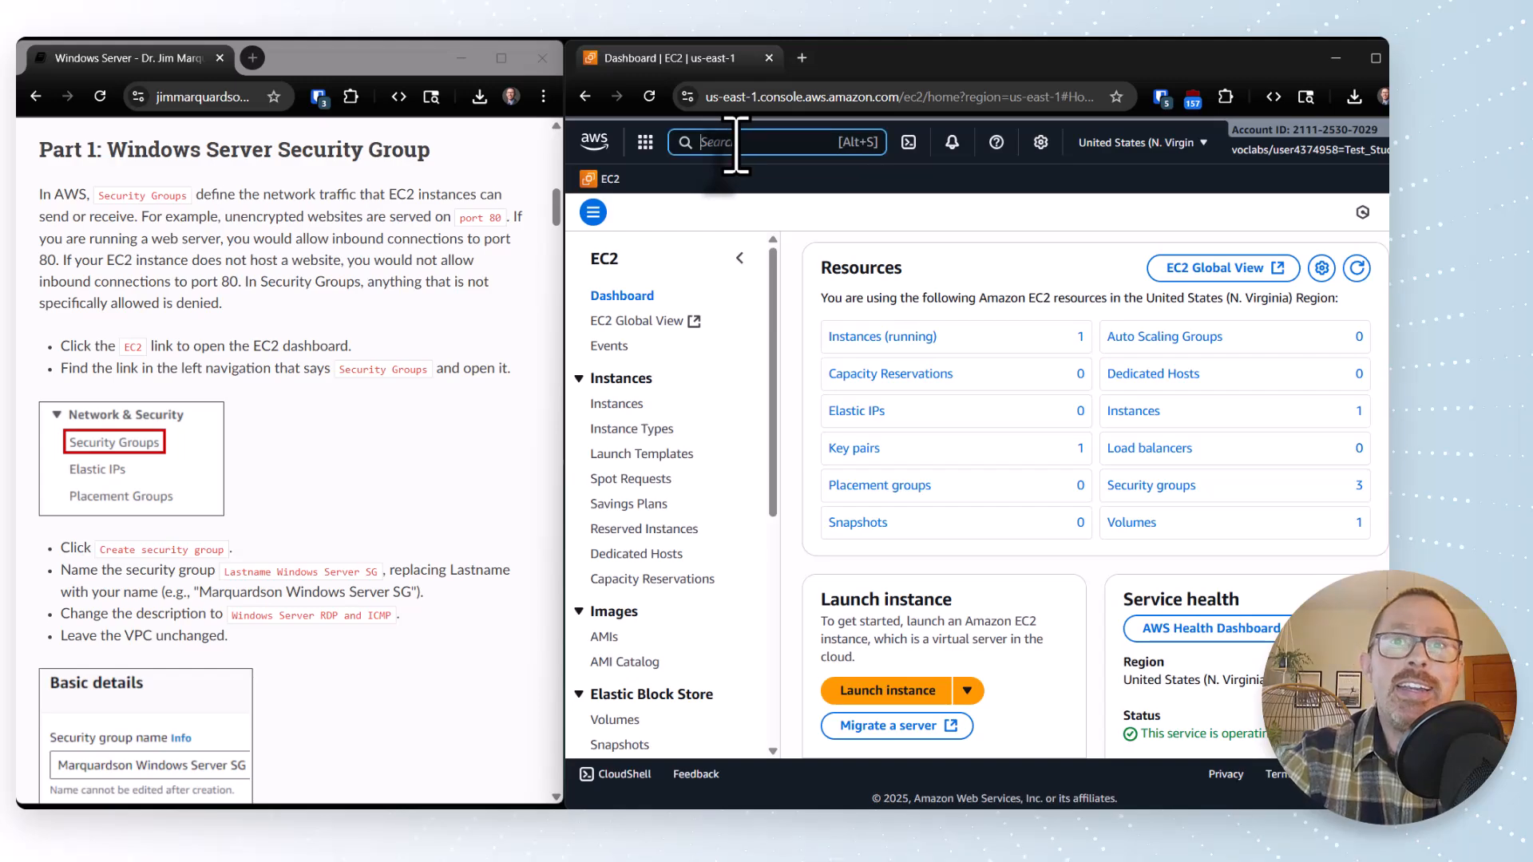
pyautogui.write('ec2')
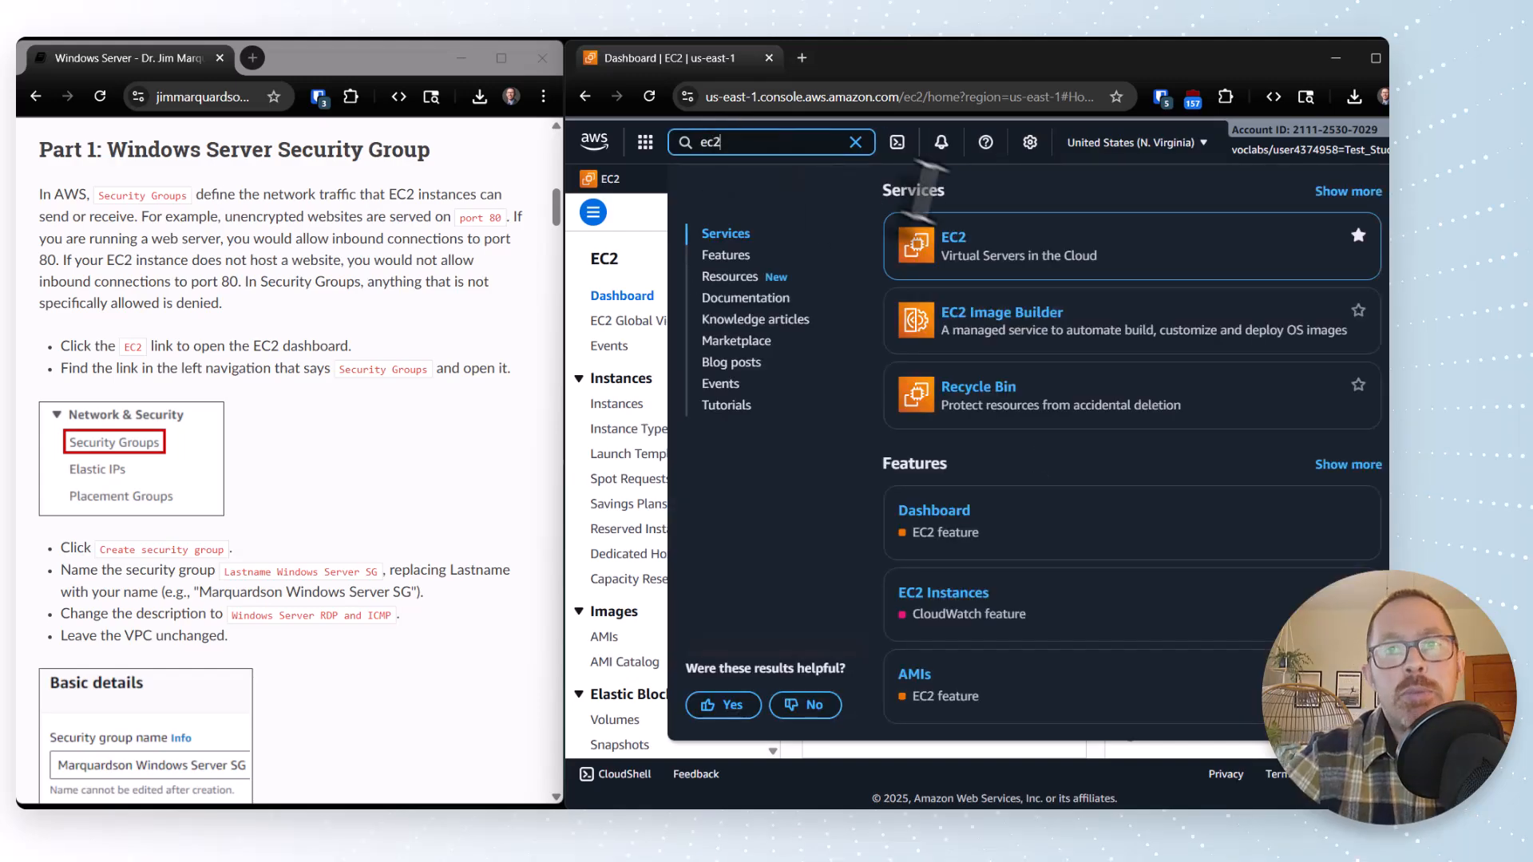
pyautogui.moveTo(986, 254)
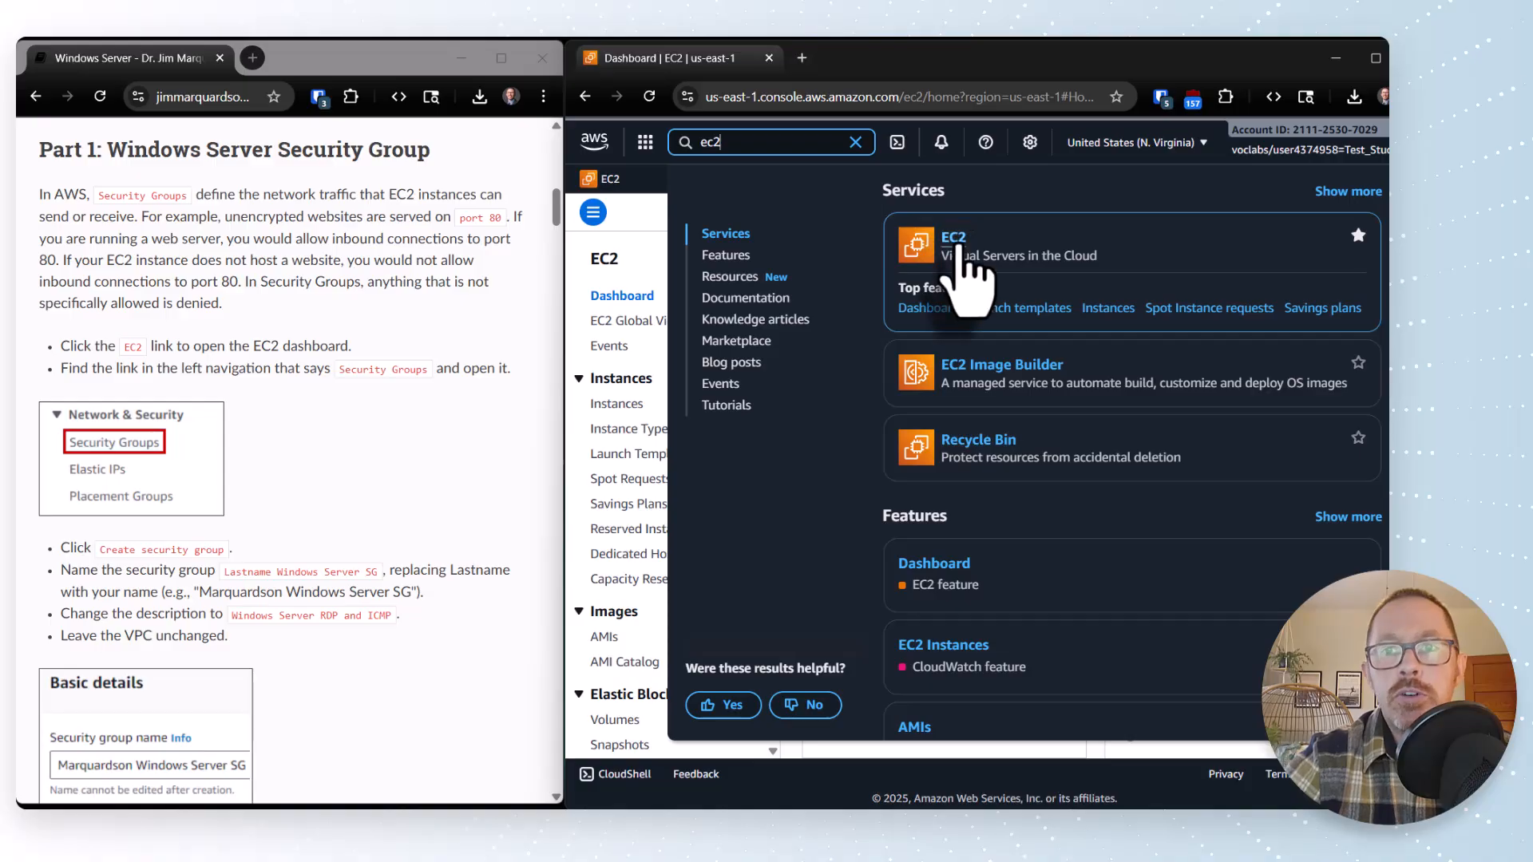
pyautogui.click(968, 254)
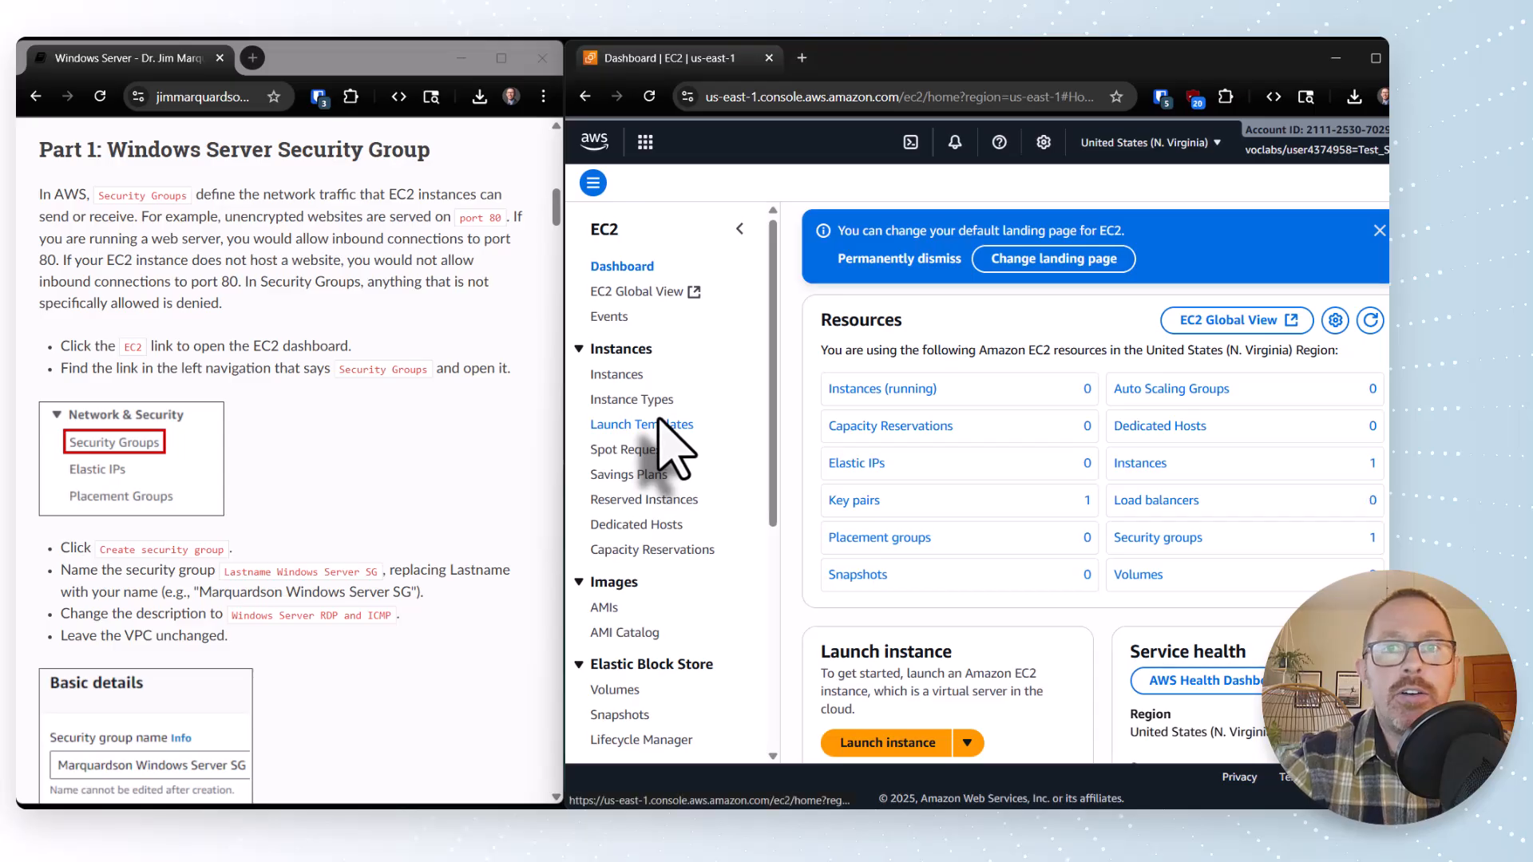
# Open the Security Groups list under Network & Security and start creating a new security group.
pyautogui.scroll(-1, 671, 443)
pyautogui.scroll(-3, 660, 421)
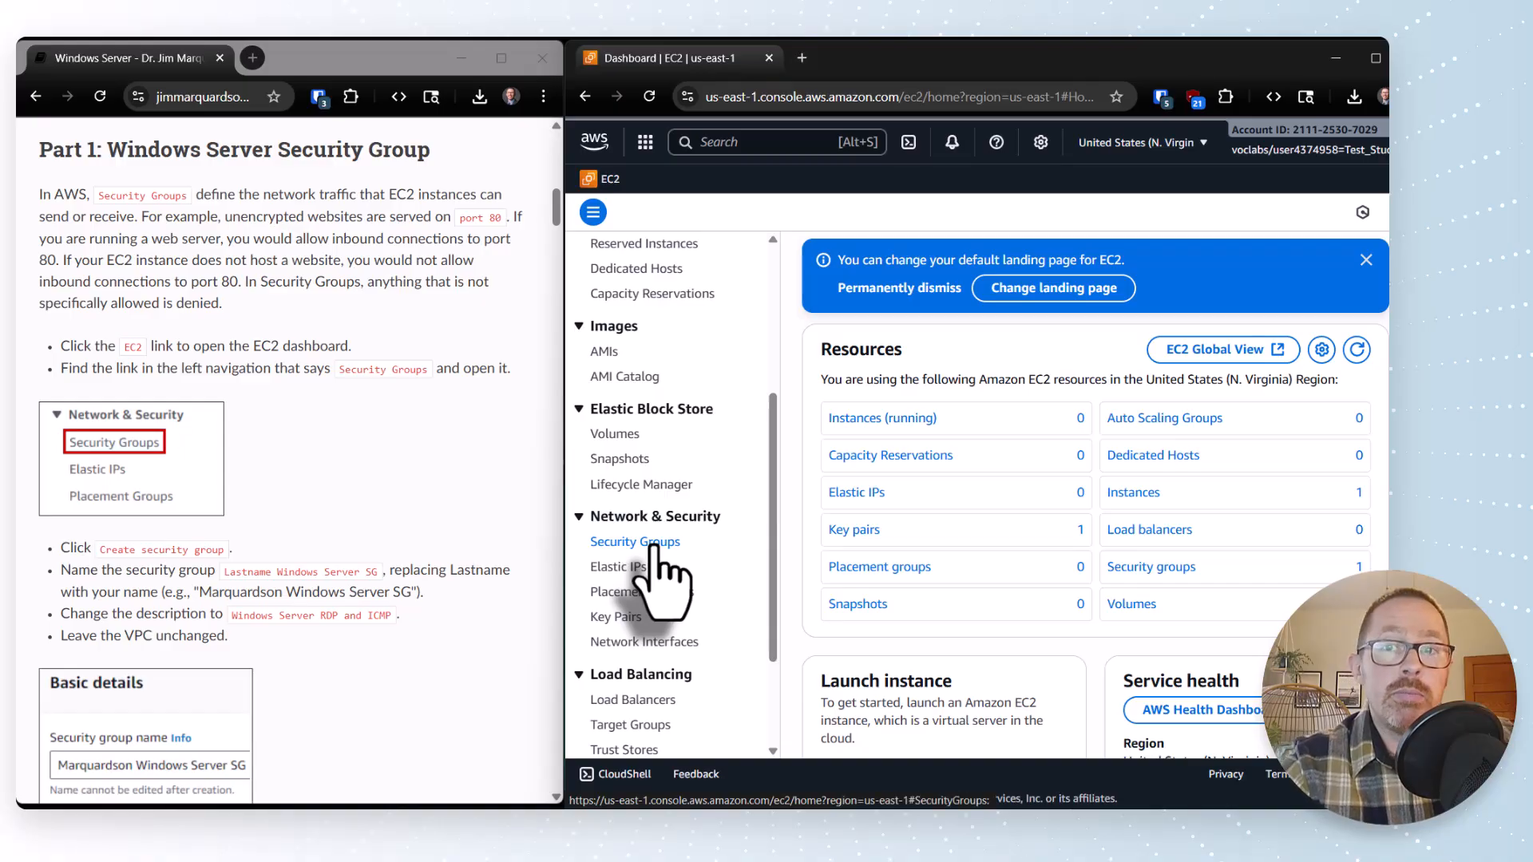
pyautogui.click(648, 543)
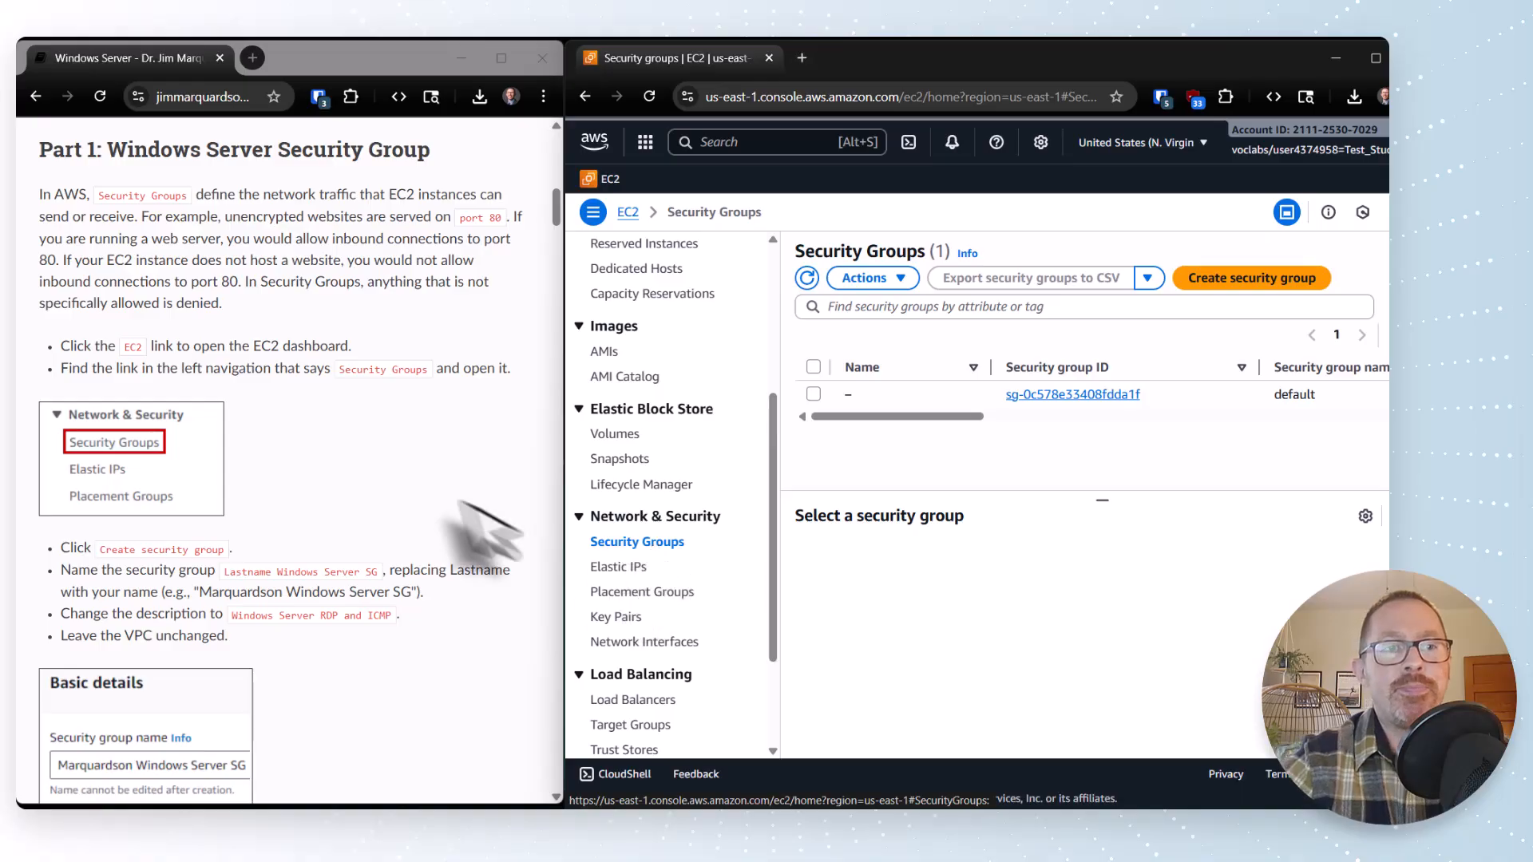
pyautogui.scroll(-2, 303, 479)
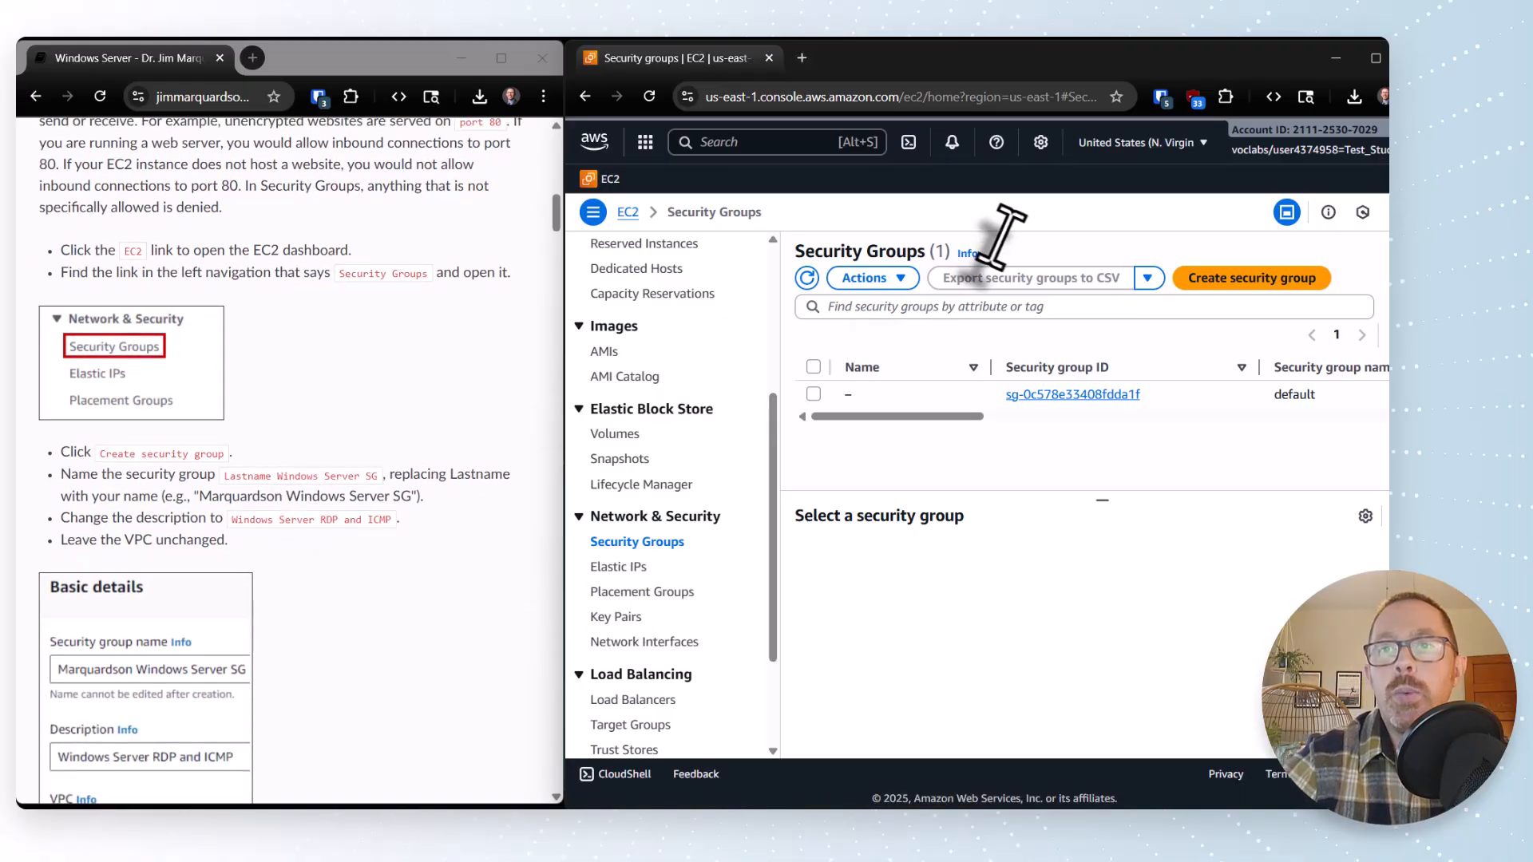
pyautogui.click(1234, 281)
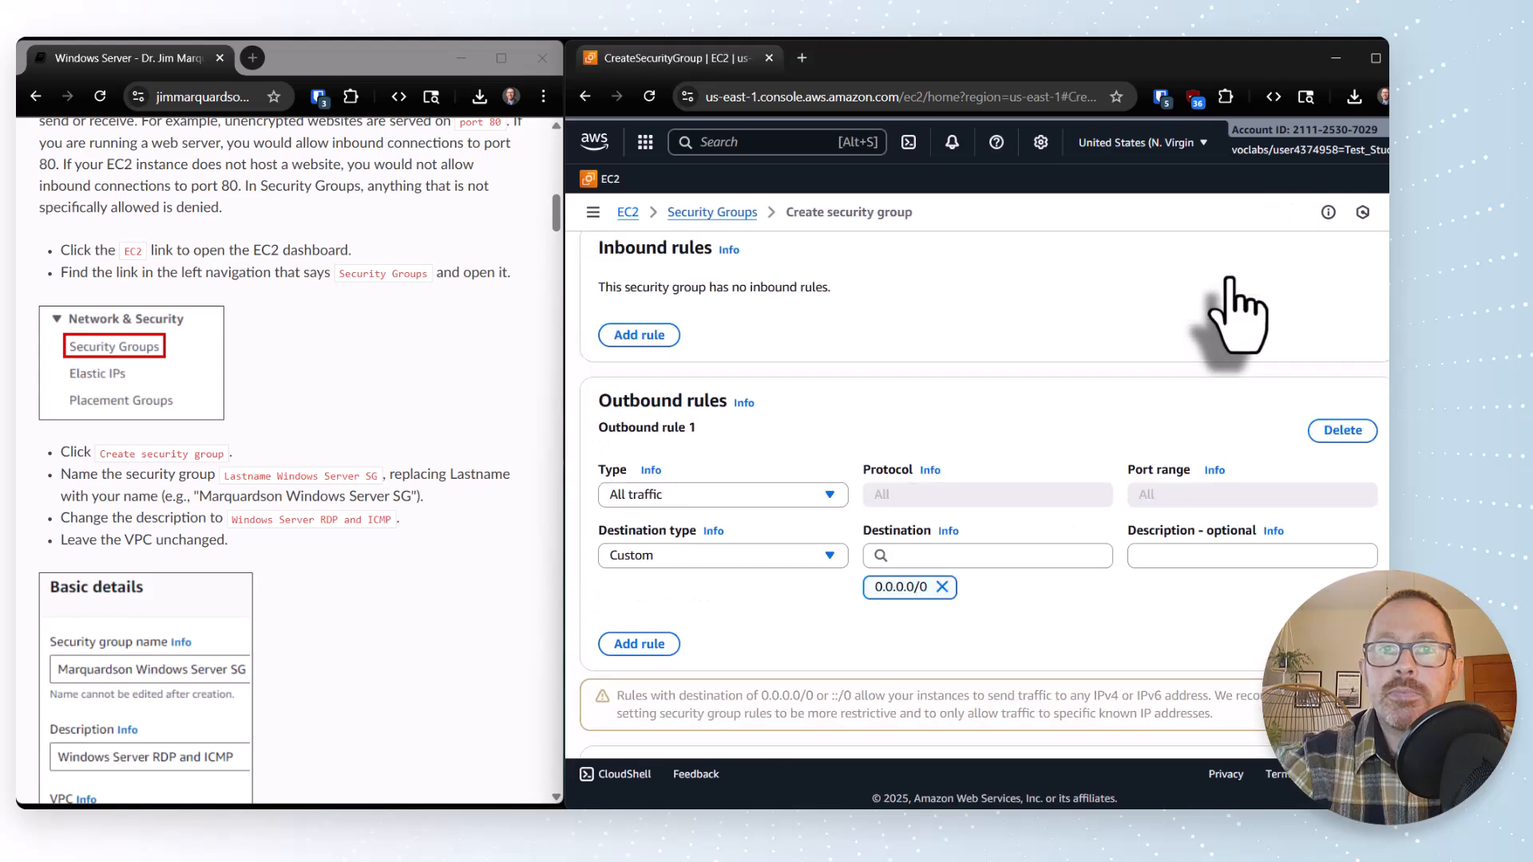
# Name the new security group with the owner's last name followed by "Windows Server SG".
pyautogui.scroll(1, 895, 401)
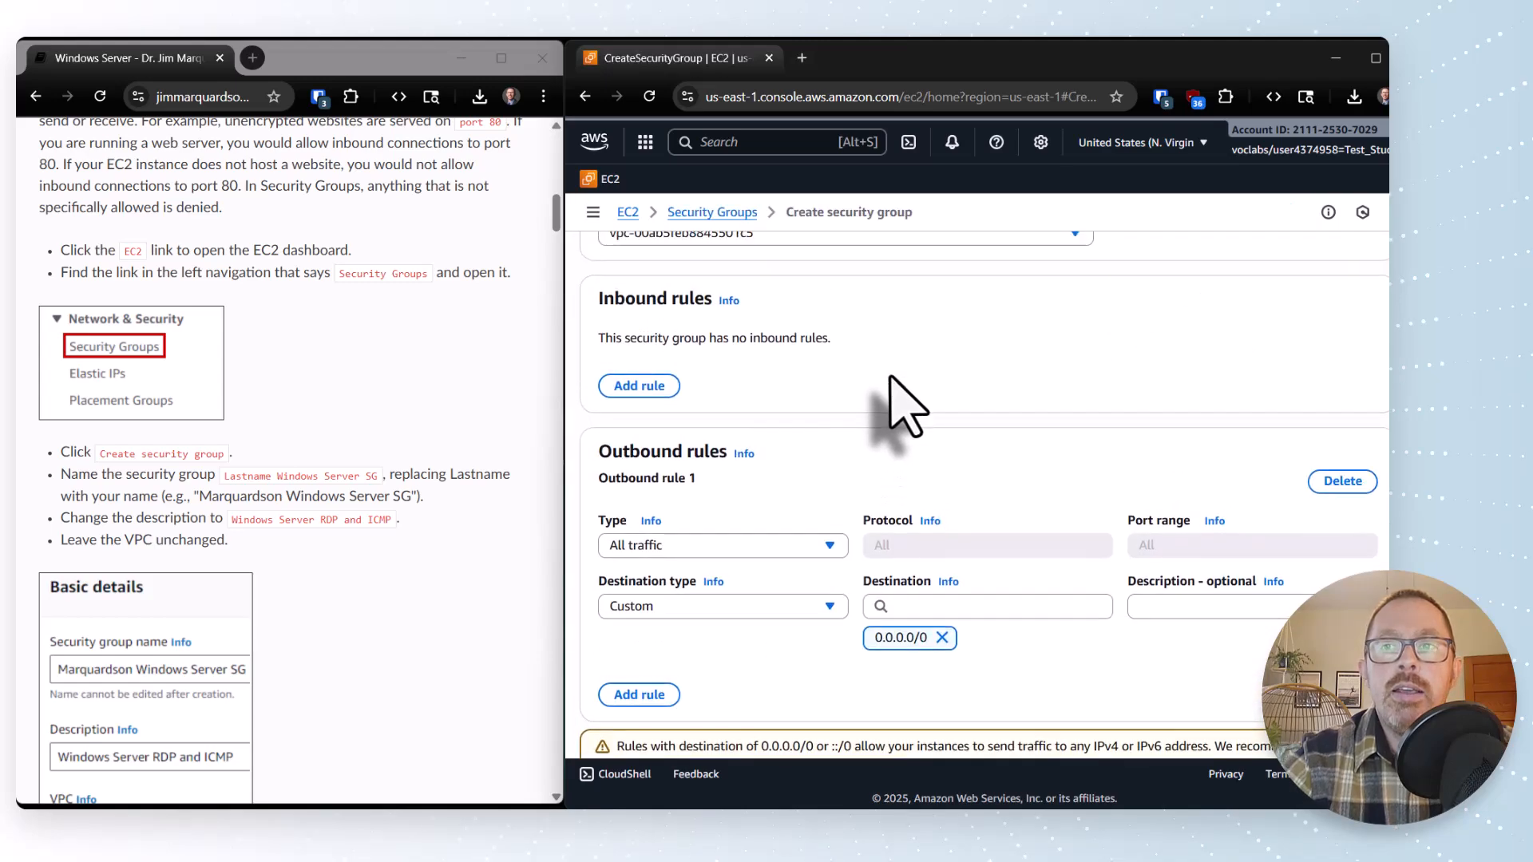
pyautogui.scroll(3, 902, 404)
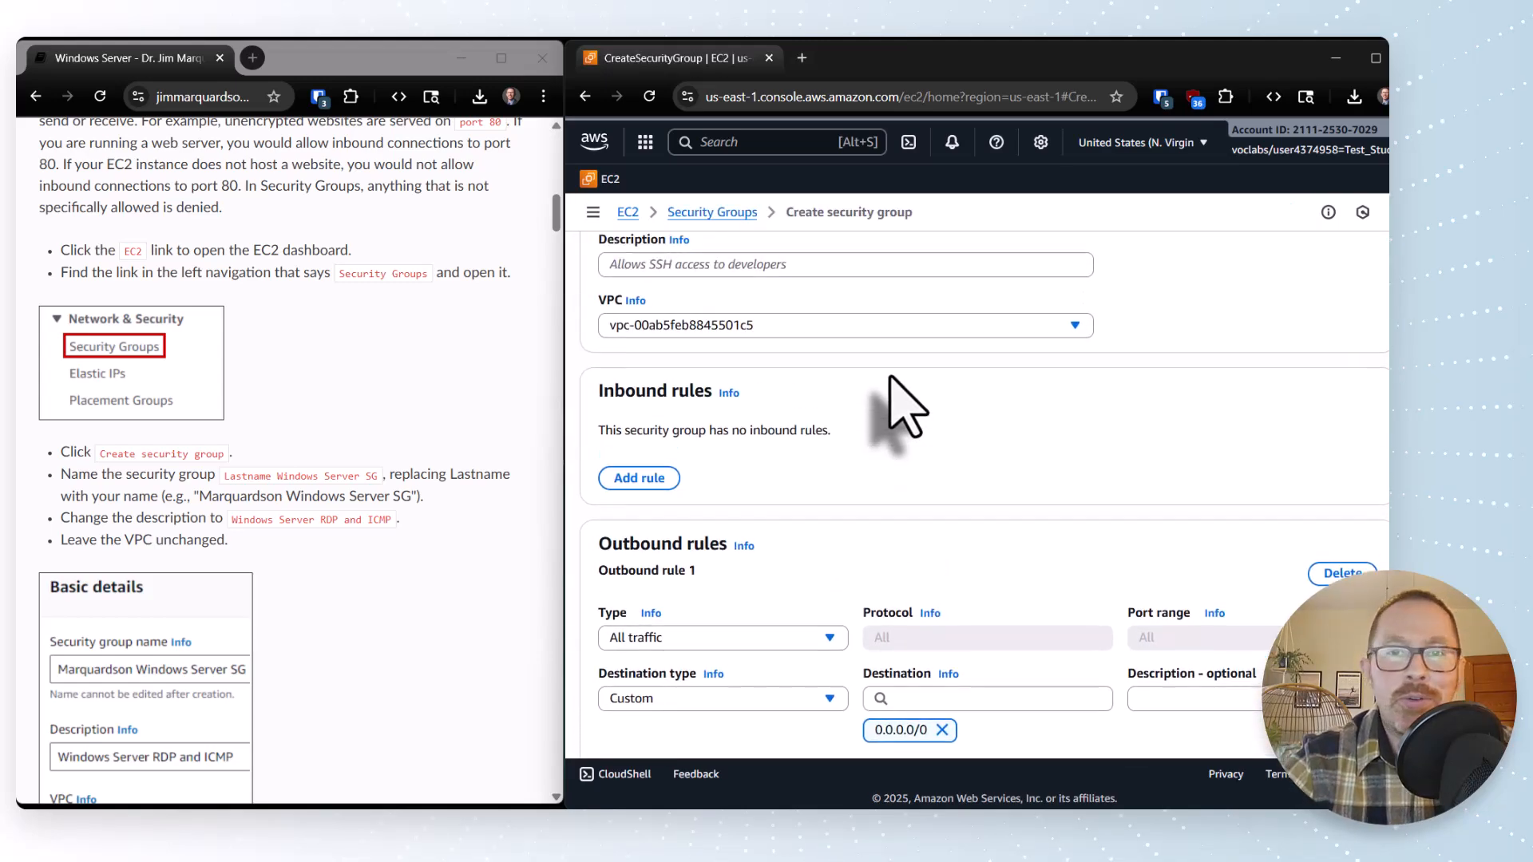
pyautogui.click(869, 354)
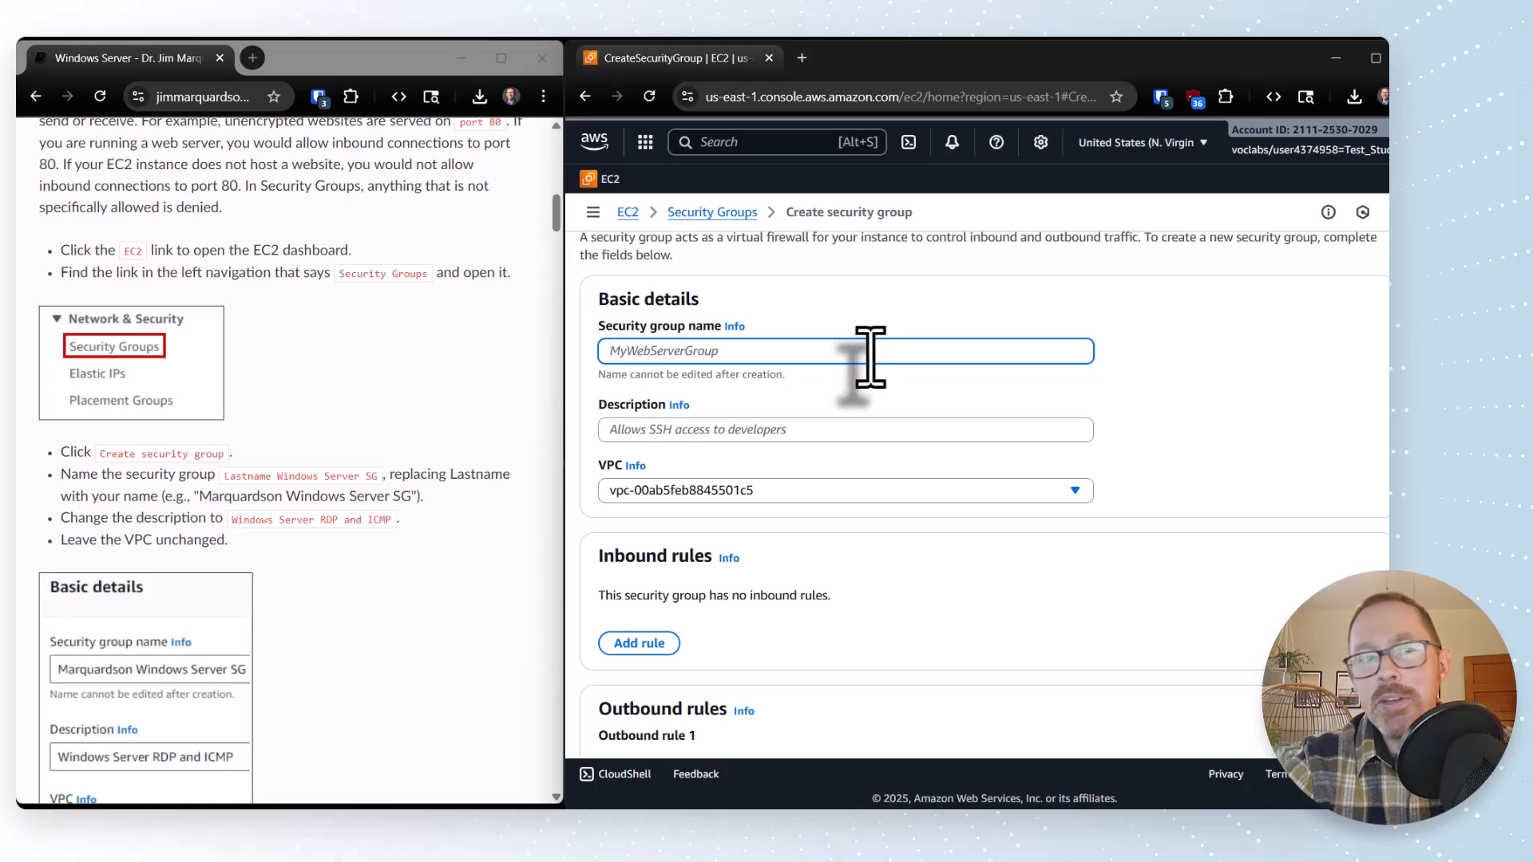
pyautogui.scroll(1, 870, 355)
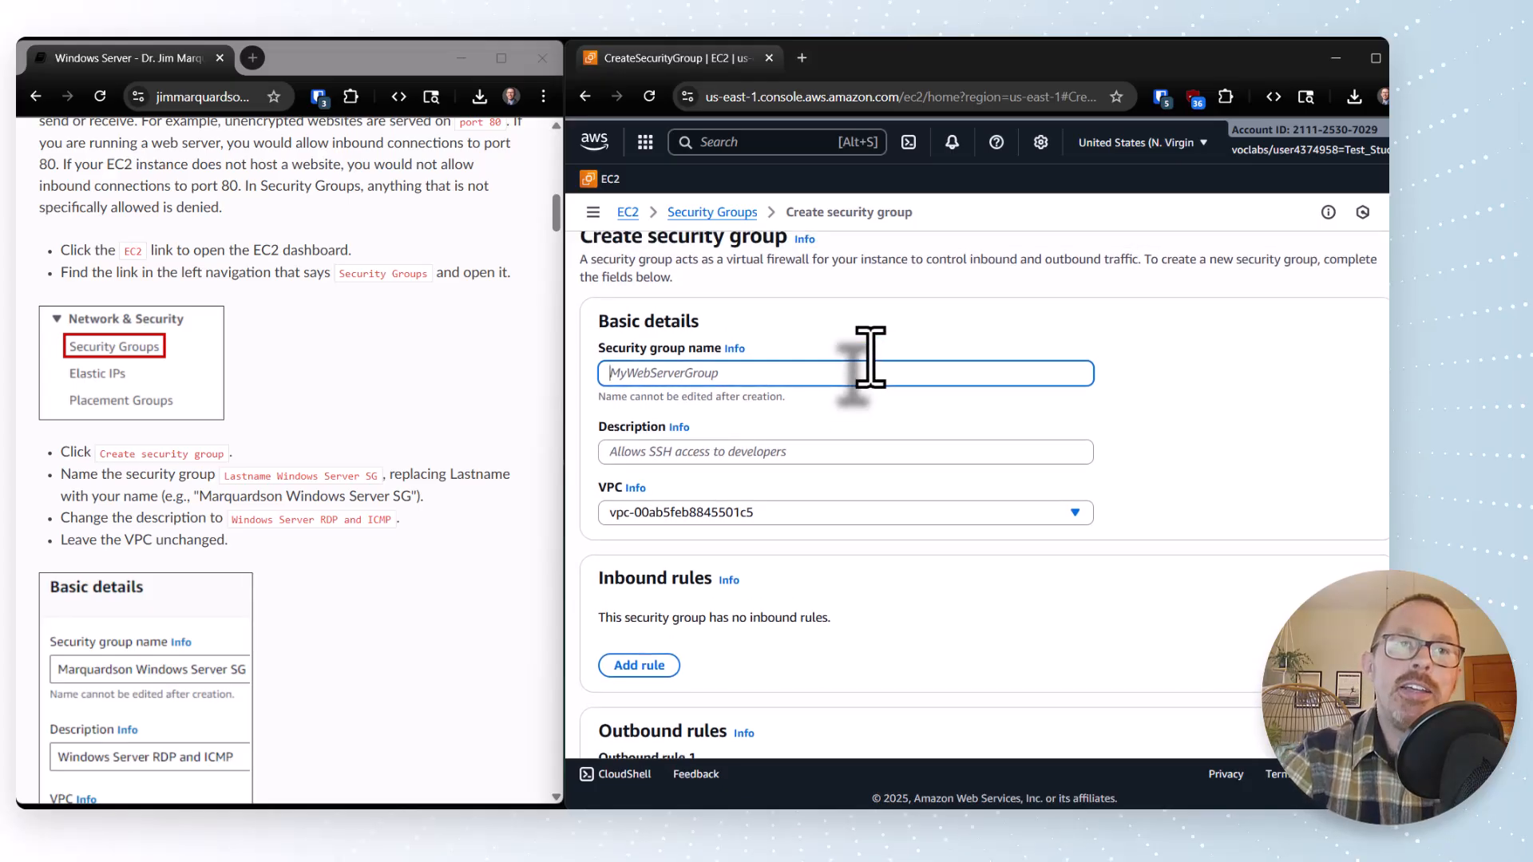
pyautogui.write('Ma')
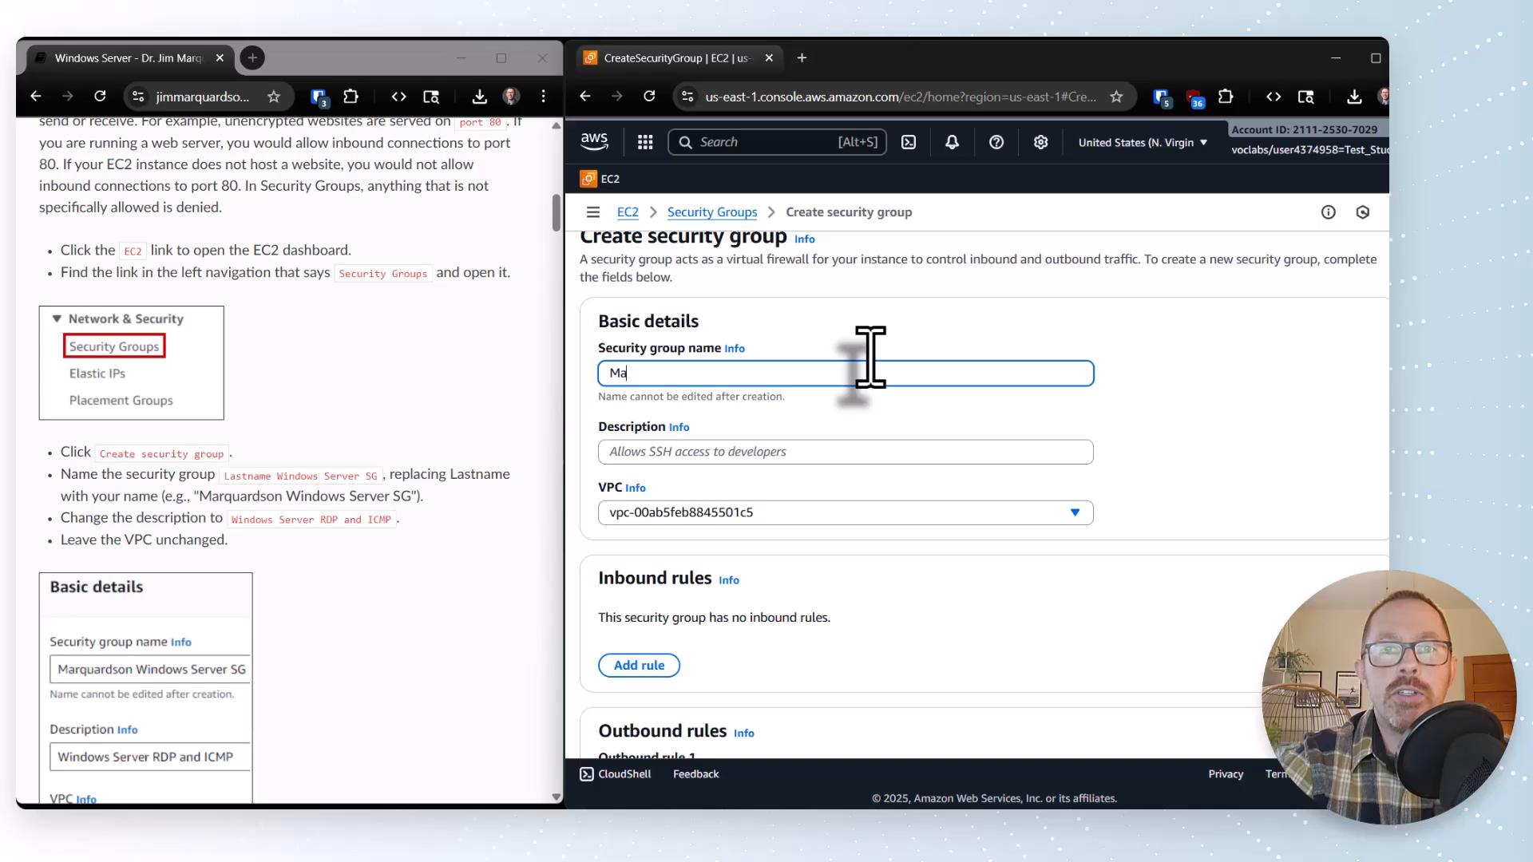
pyautogui.write('rquardso')
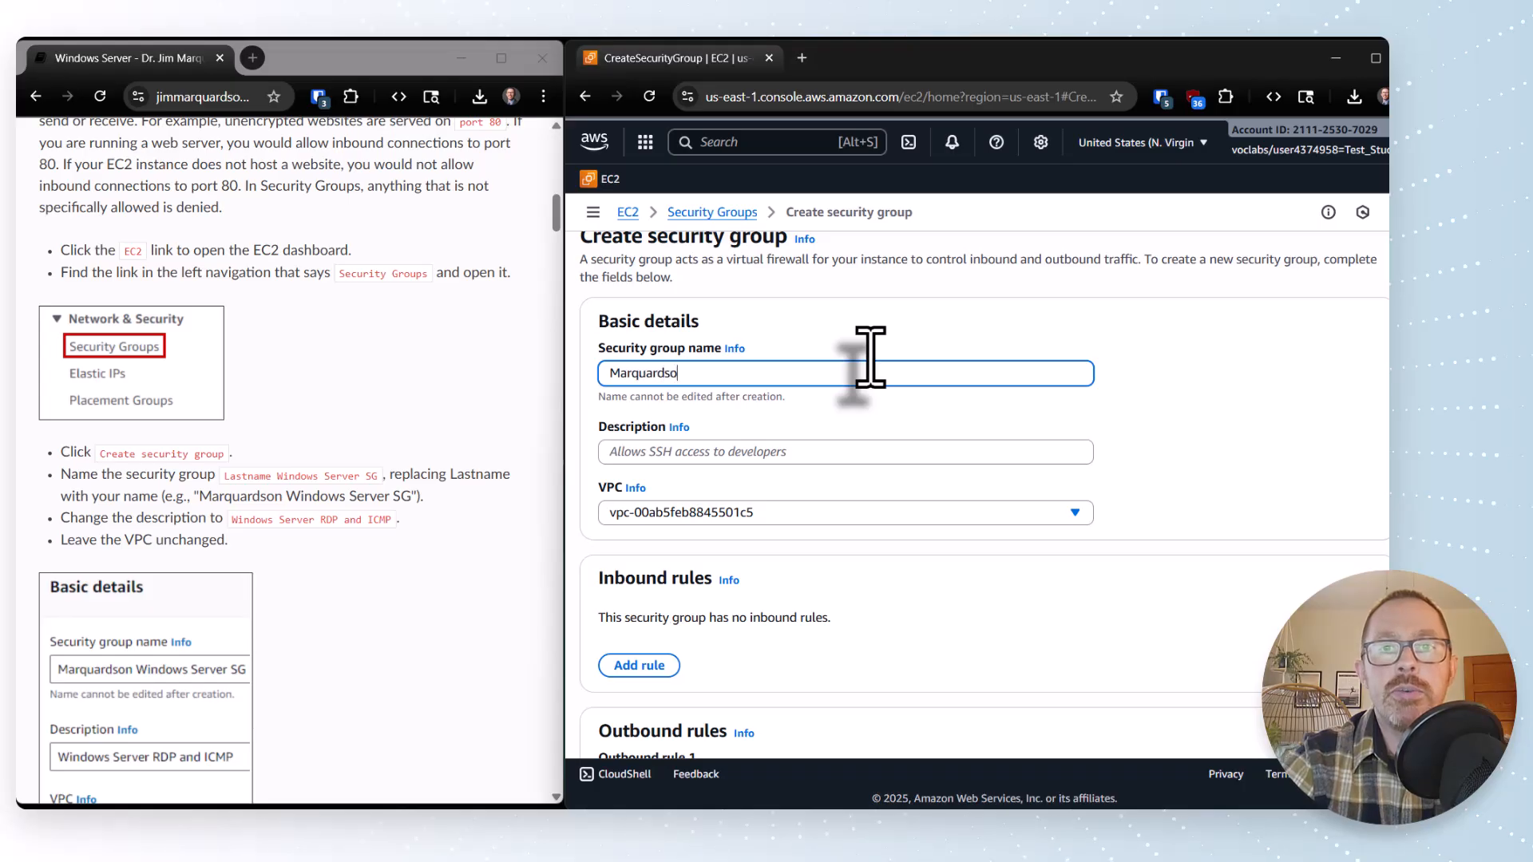
pyautogui.write('n Wind')
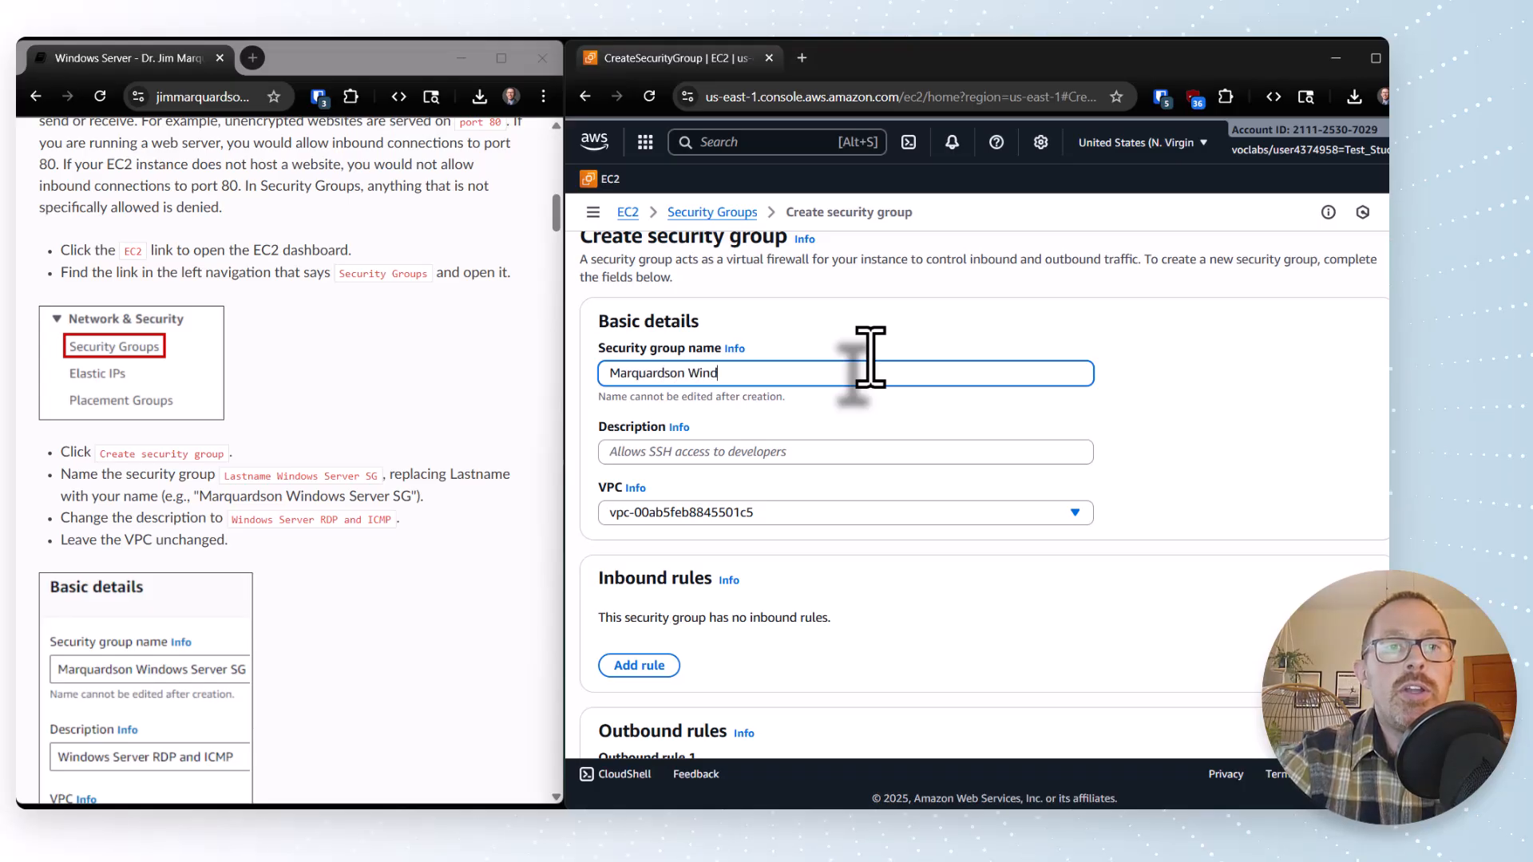
pyautogui.write('ows Server SG')
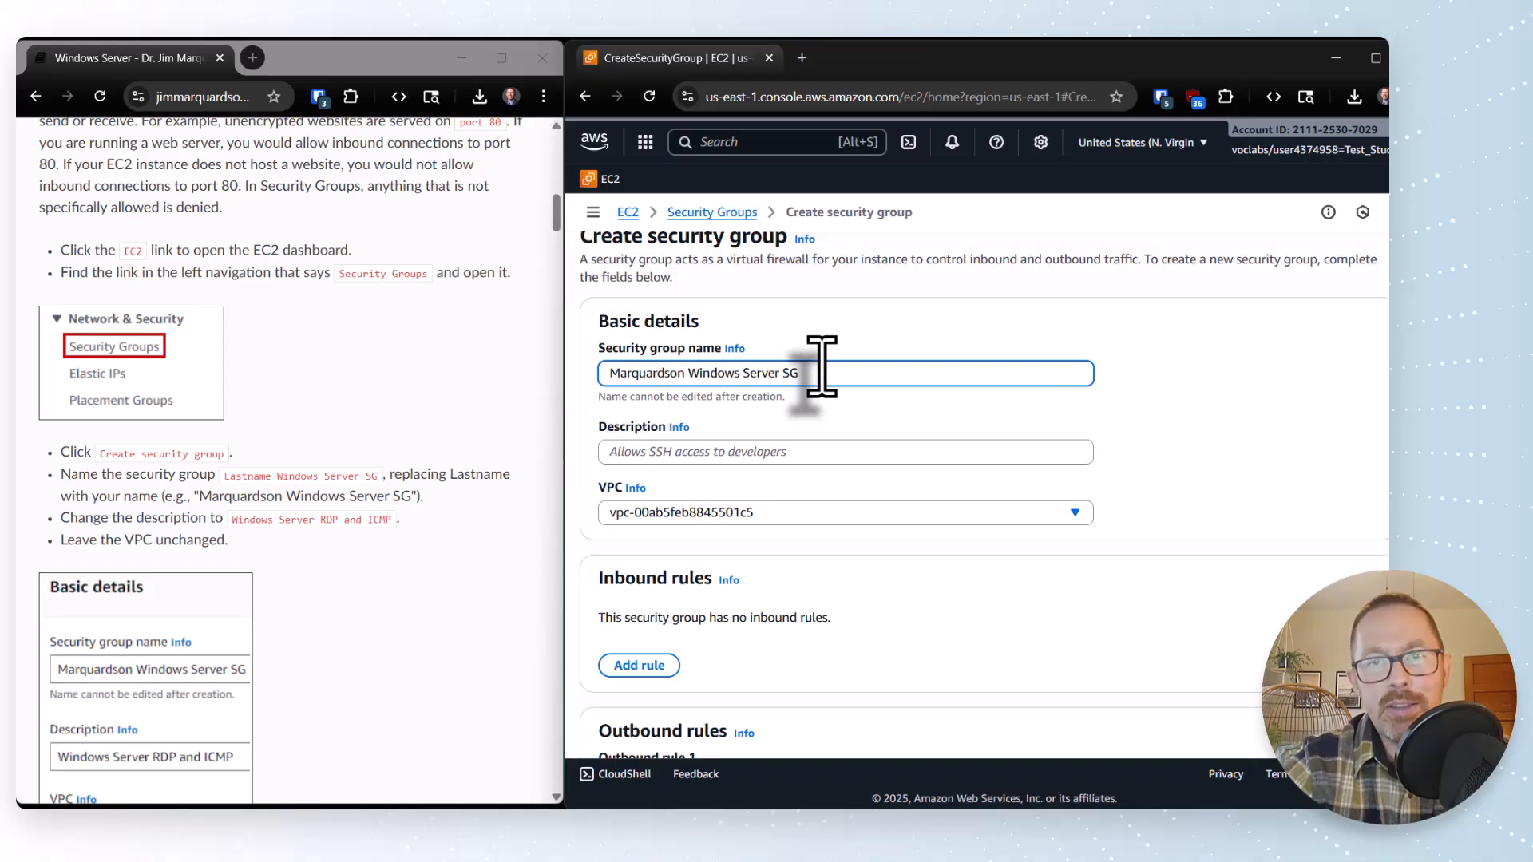
# Set the security group's description to "Windows Server RDP and ICMP".
pyautogui.click(792, 452)
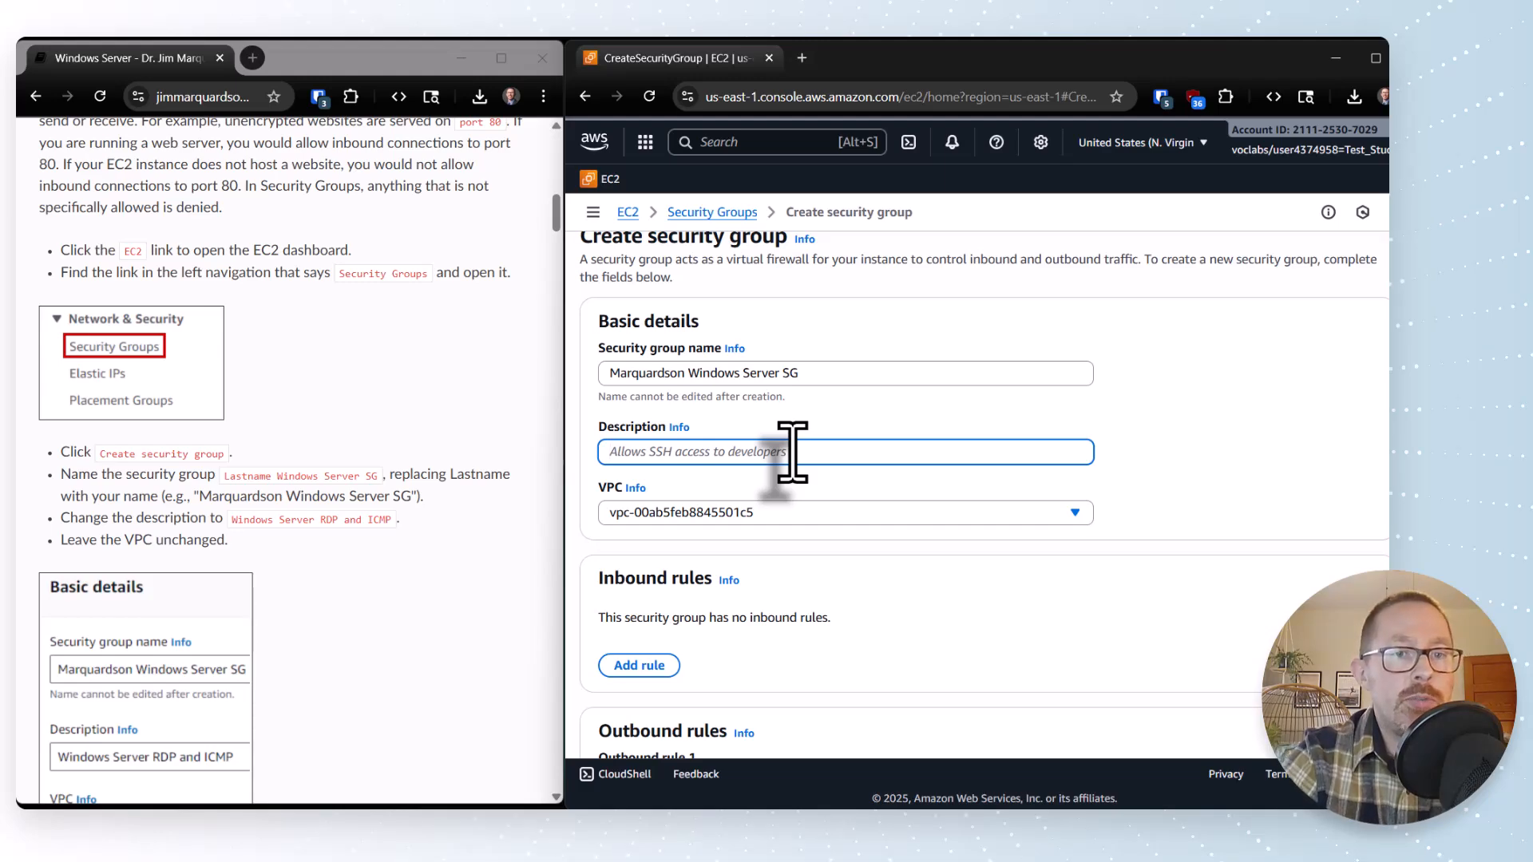
pyautogui.write('Win')
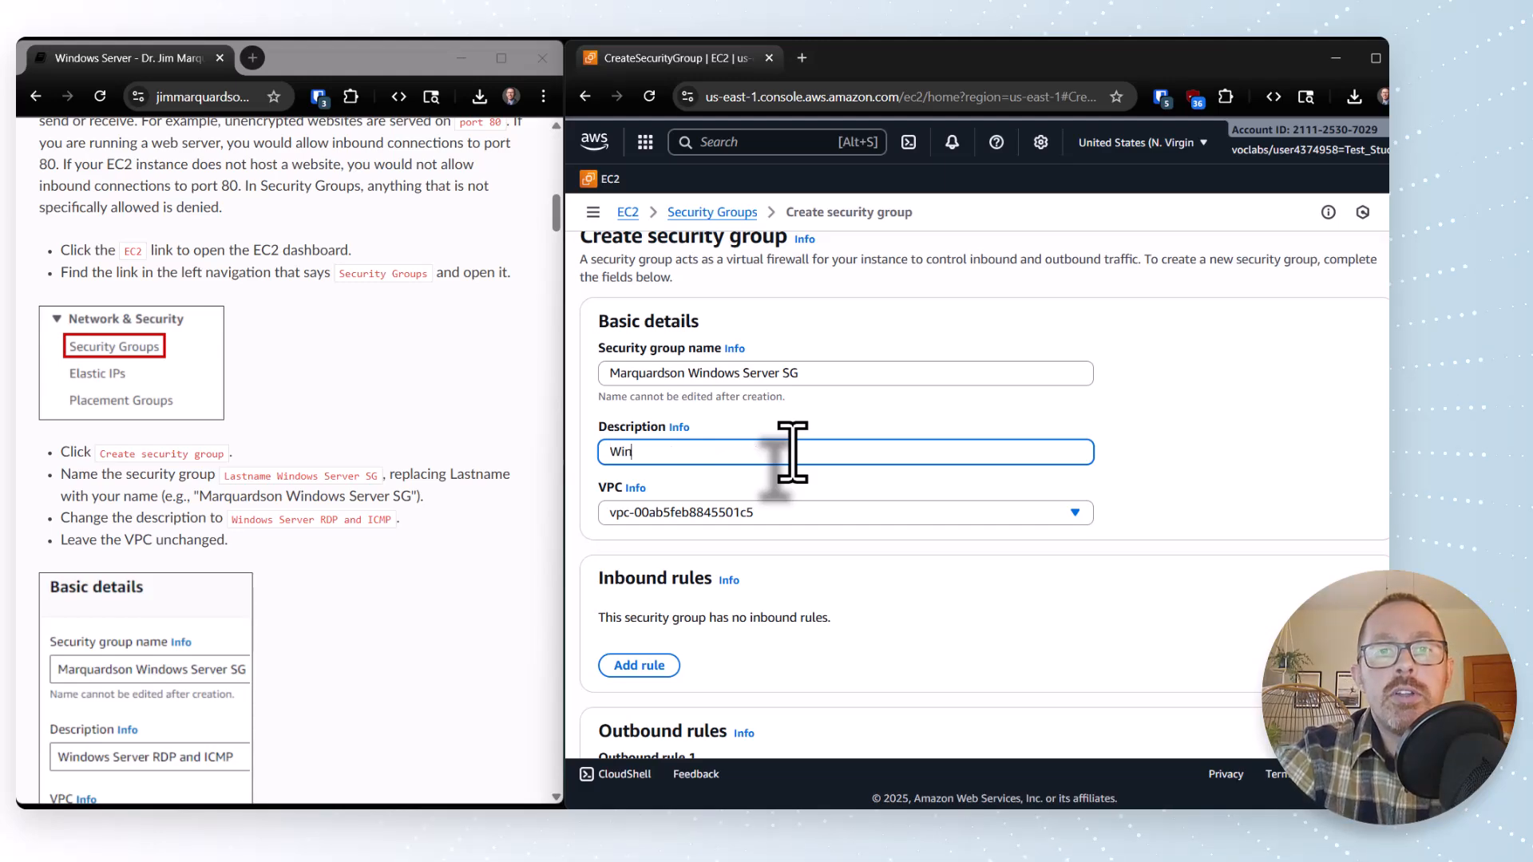
pyautogui.write('dows Server RDP')
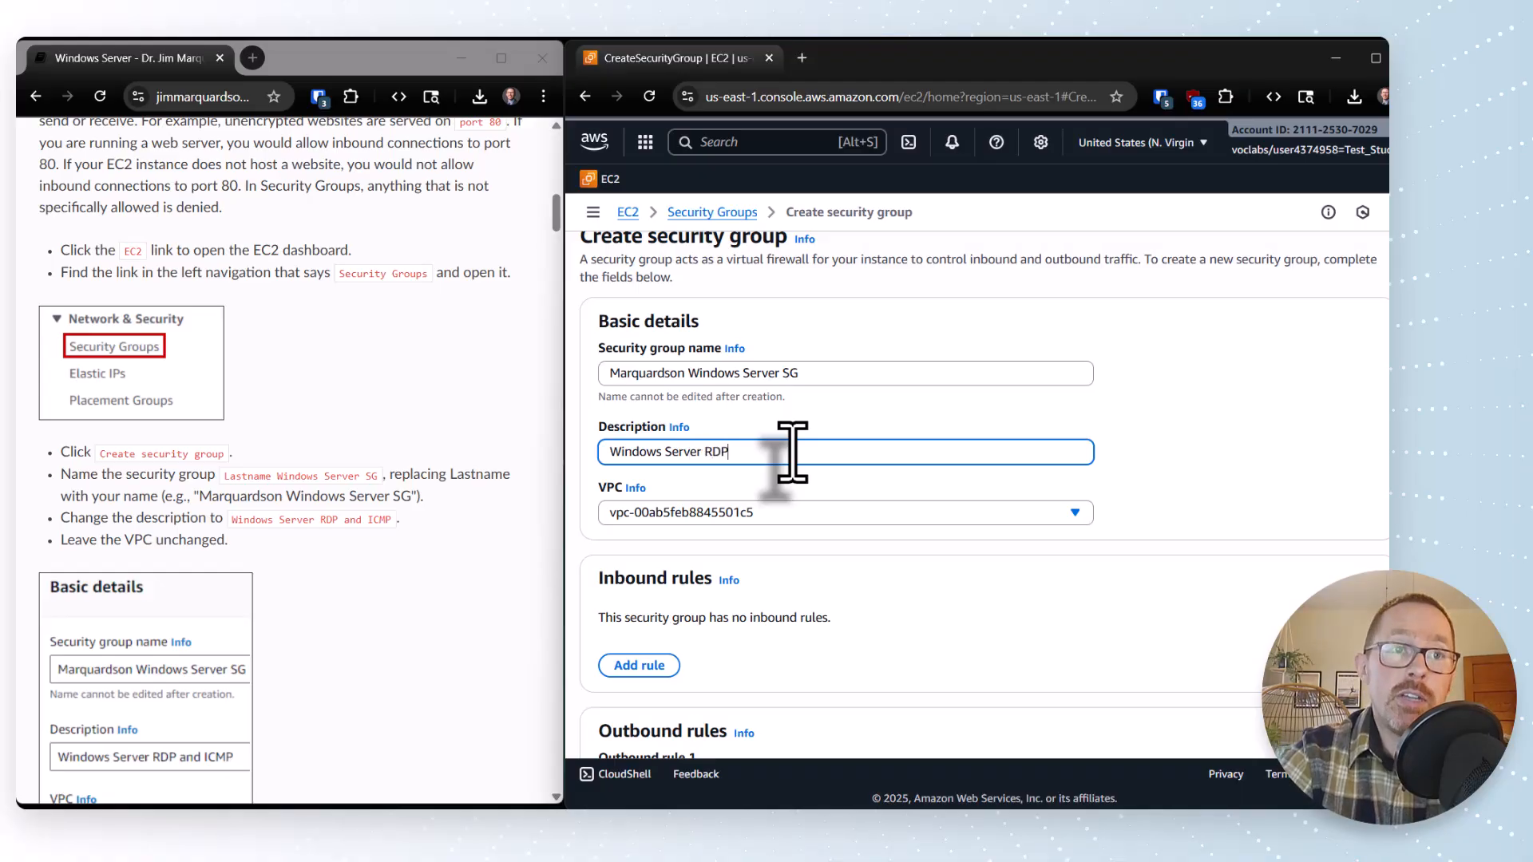
pyautogui.write(' and ICMP')
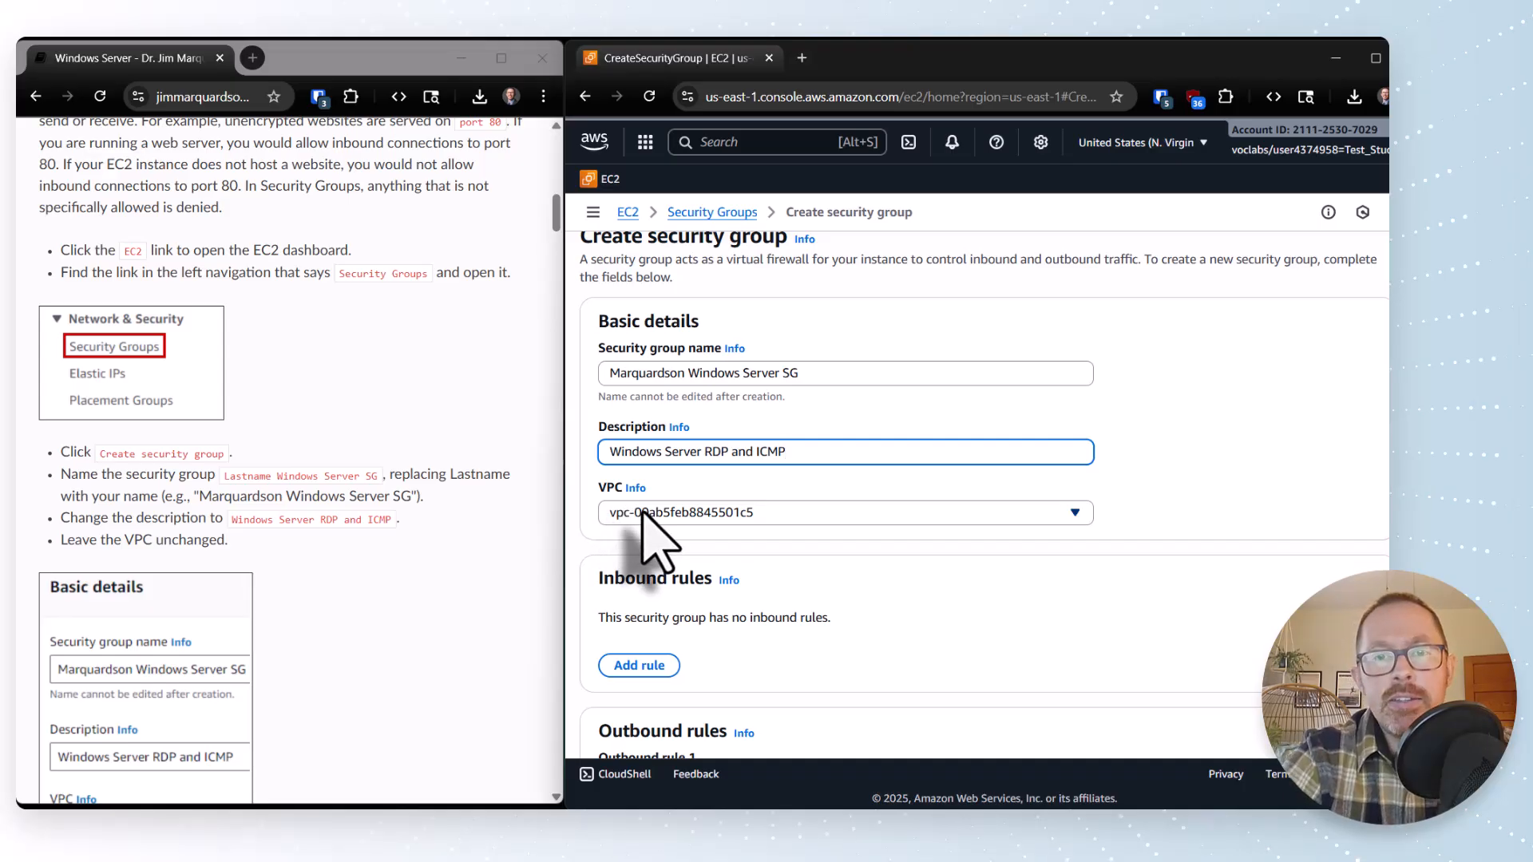
# Add a first inbound rule to the new security group.
pyautogui.scroll(-2, 644, 513)
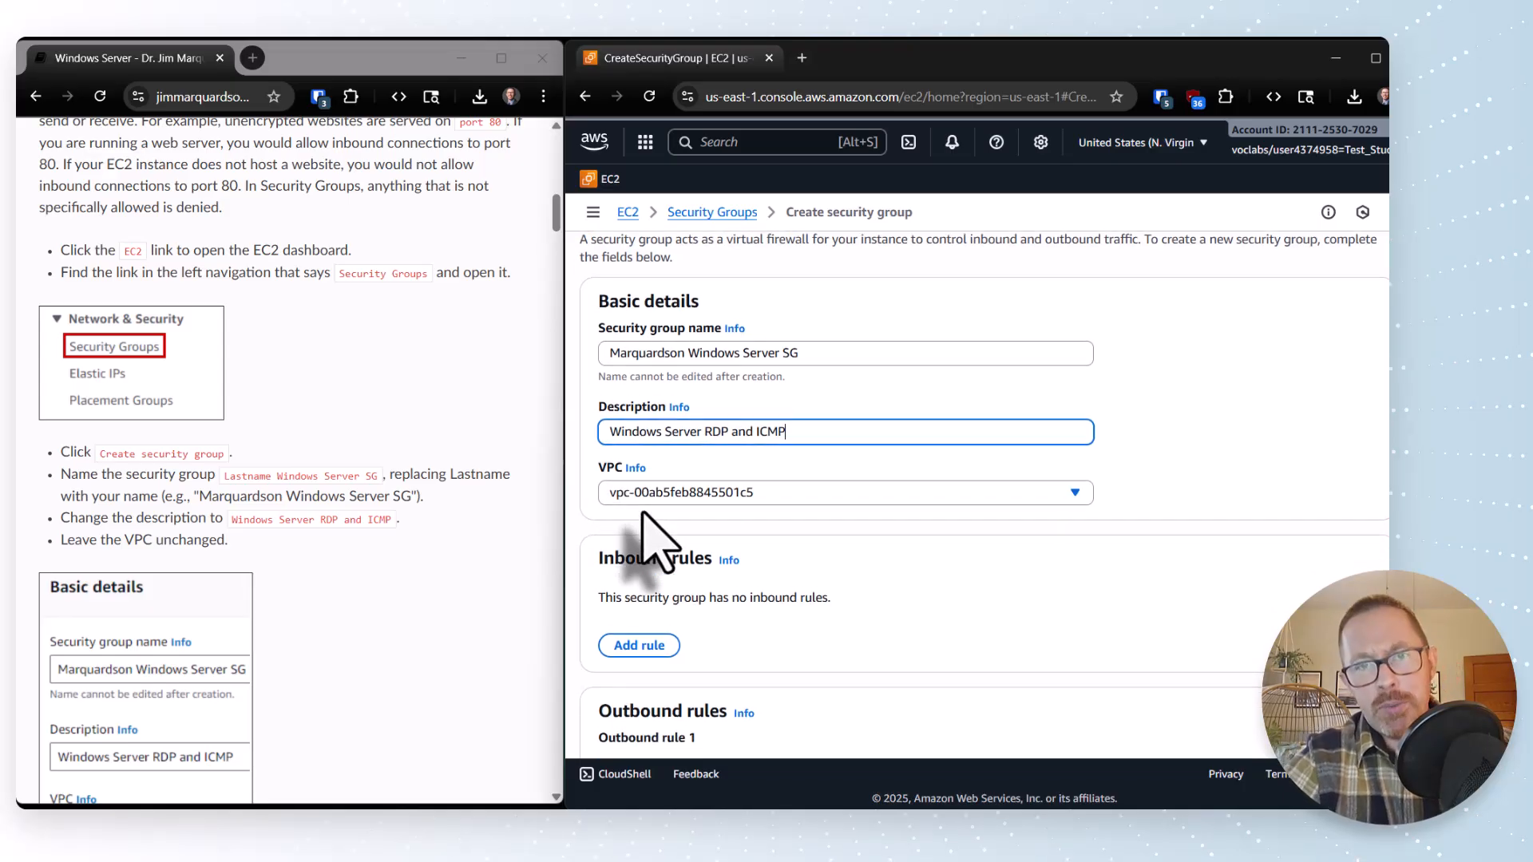
pyautogui.scroll(-4, 655, 543)
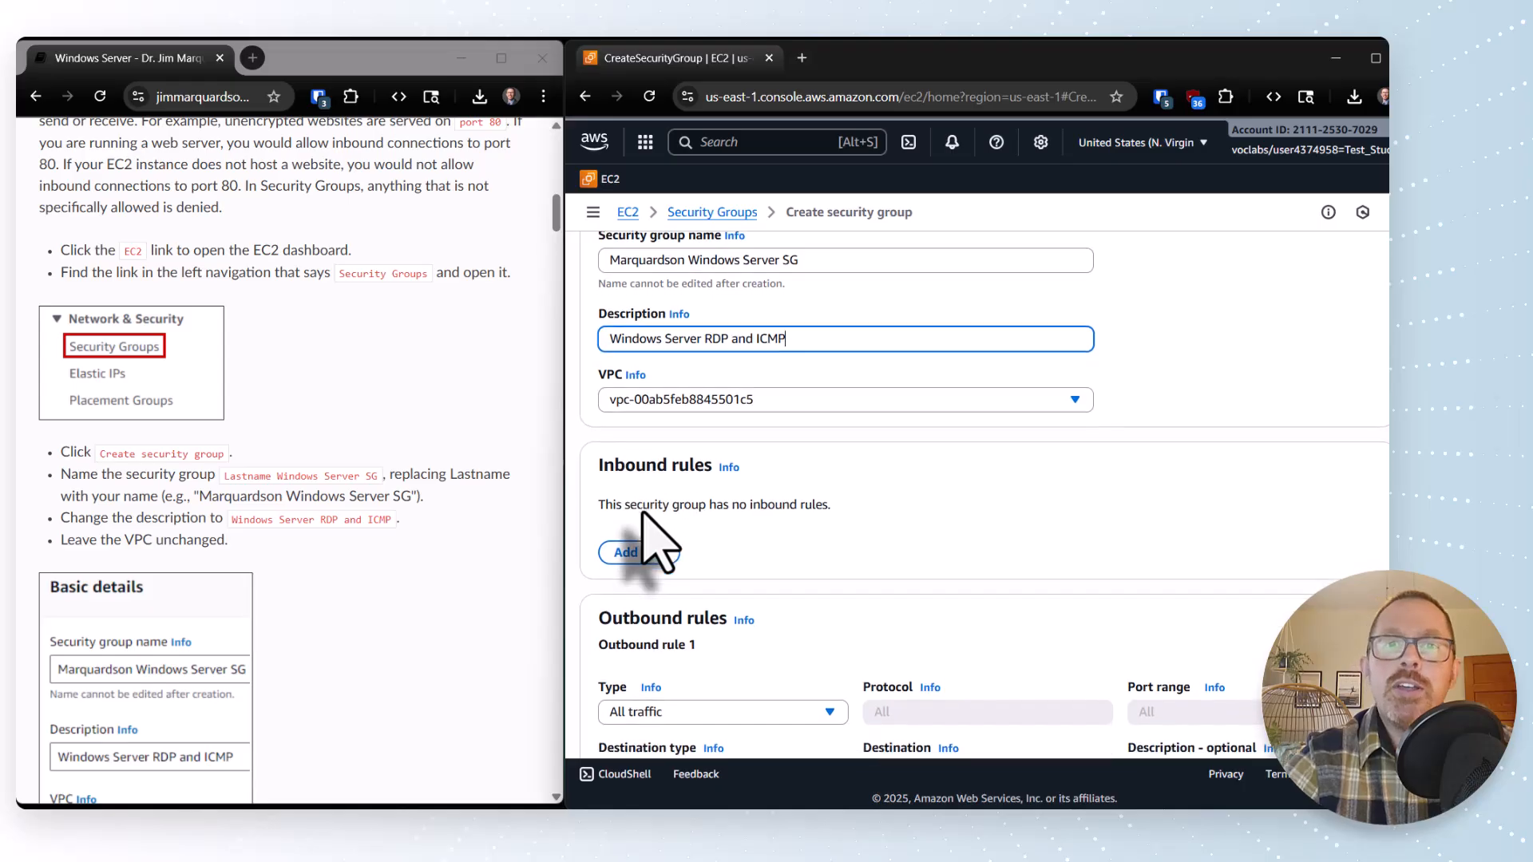
pyautogui.scroll(-1, 643, 513)
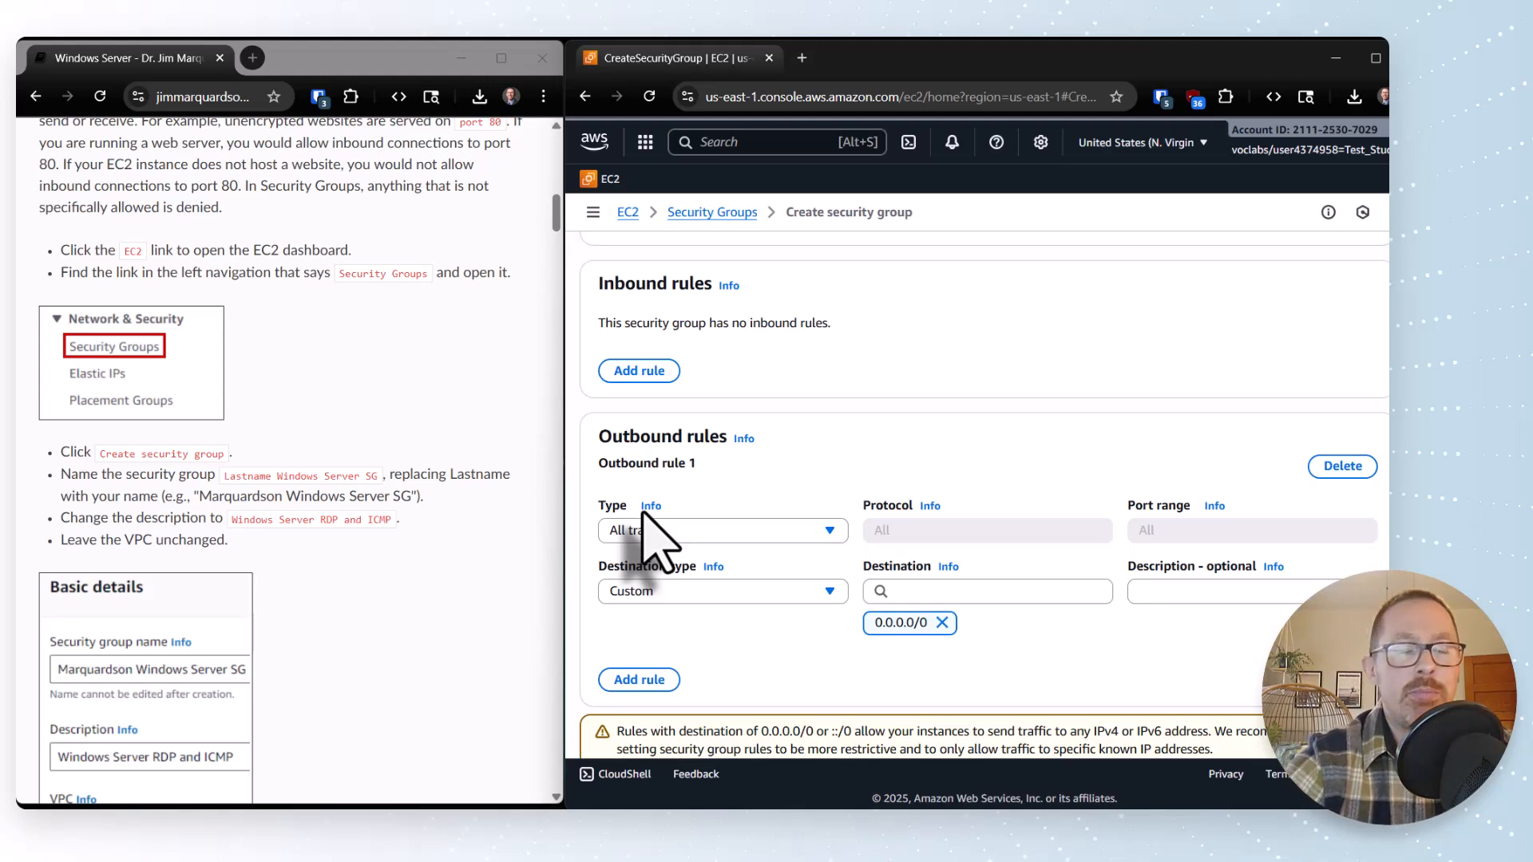
pyautogui.click(652, 372)
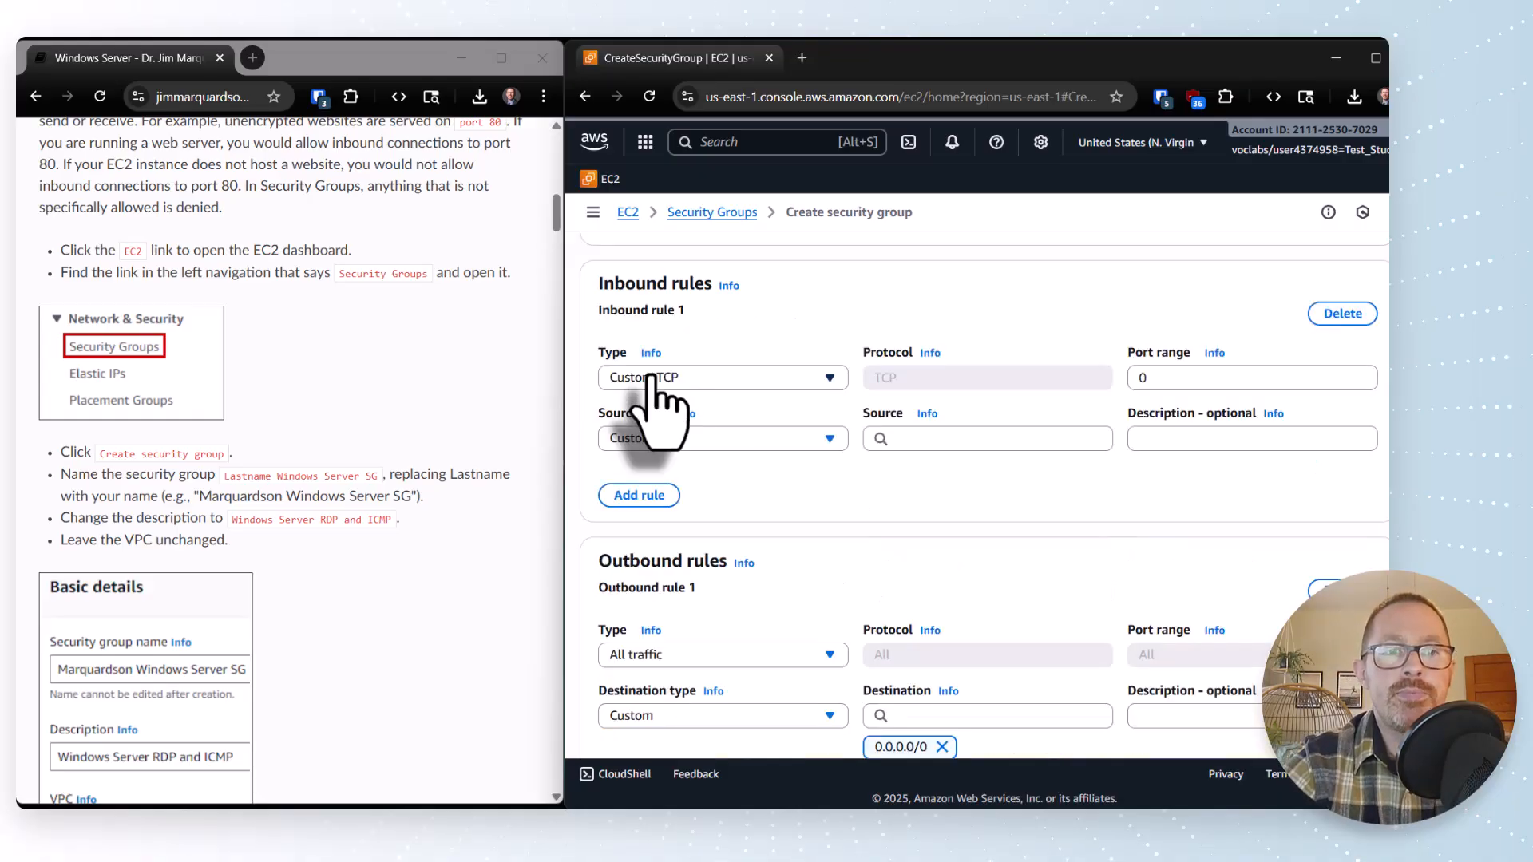
# Set the first inbound rule's type to RDP and its source type to Anywhere-IPv4.
pyautogui.scroll(-1, 350, 483)
pyautogui.scroll(-8, 349, 483)
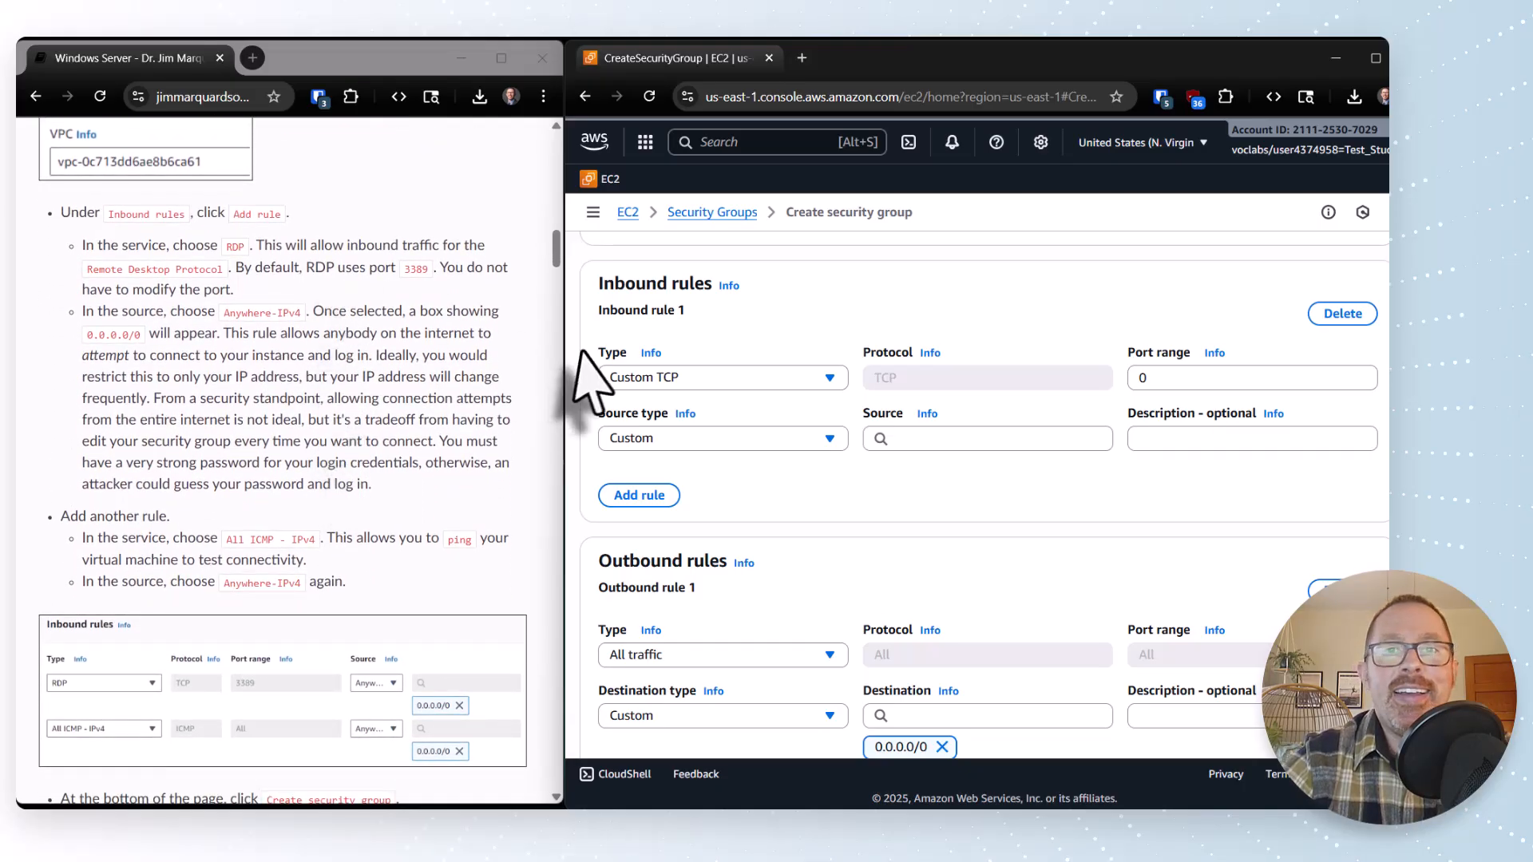
pyautogui.click(747, 381)
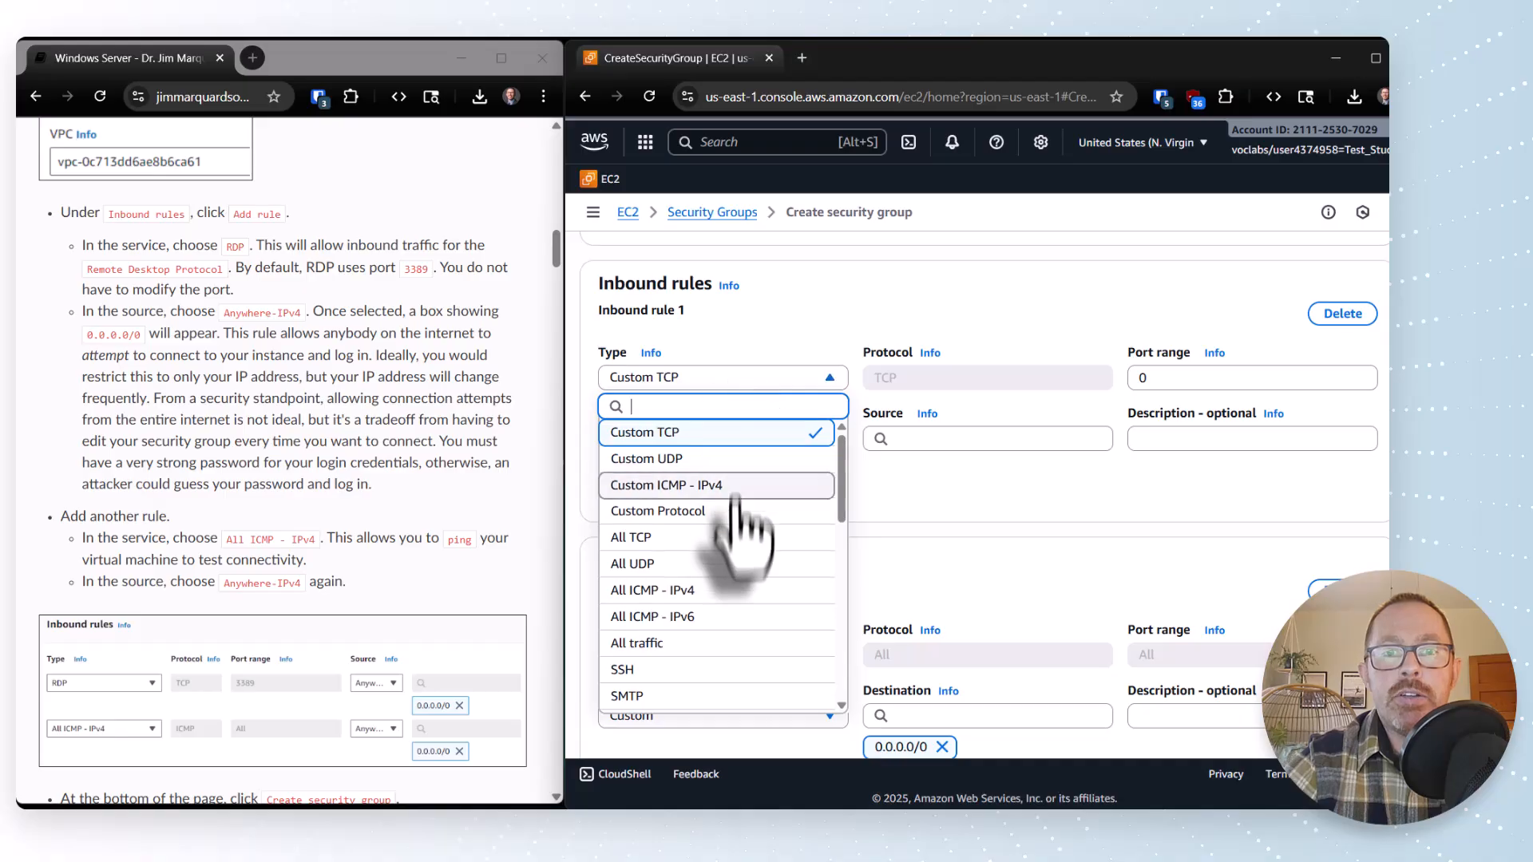
pyautogui.scroll(-1, 731, 503)
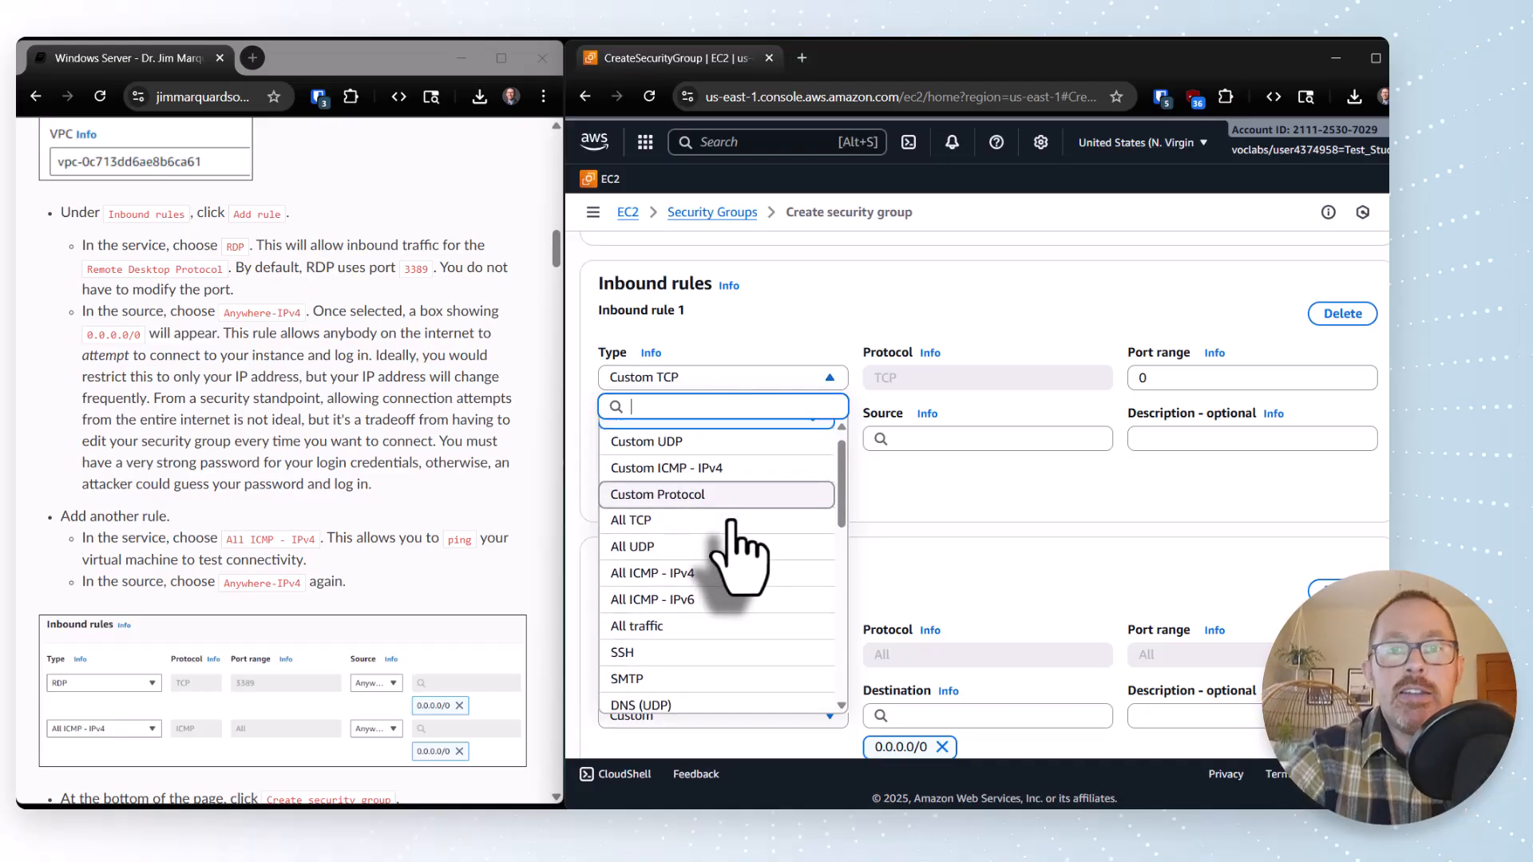
pyautogui.scroll(-3, 732, 523)
pyautogui.scroll(-10, 732, 523)
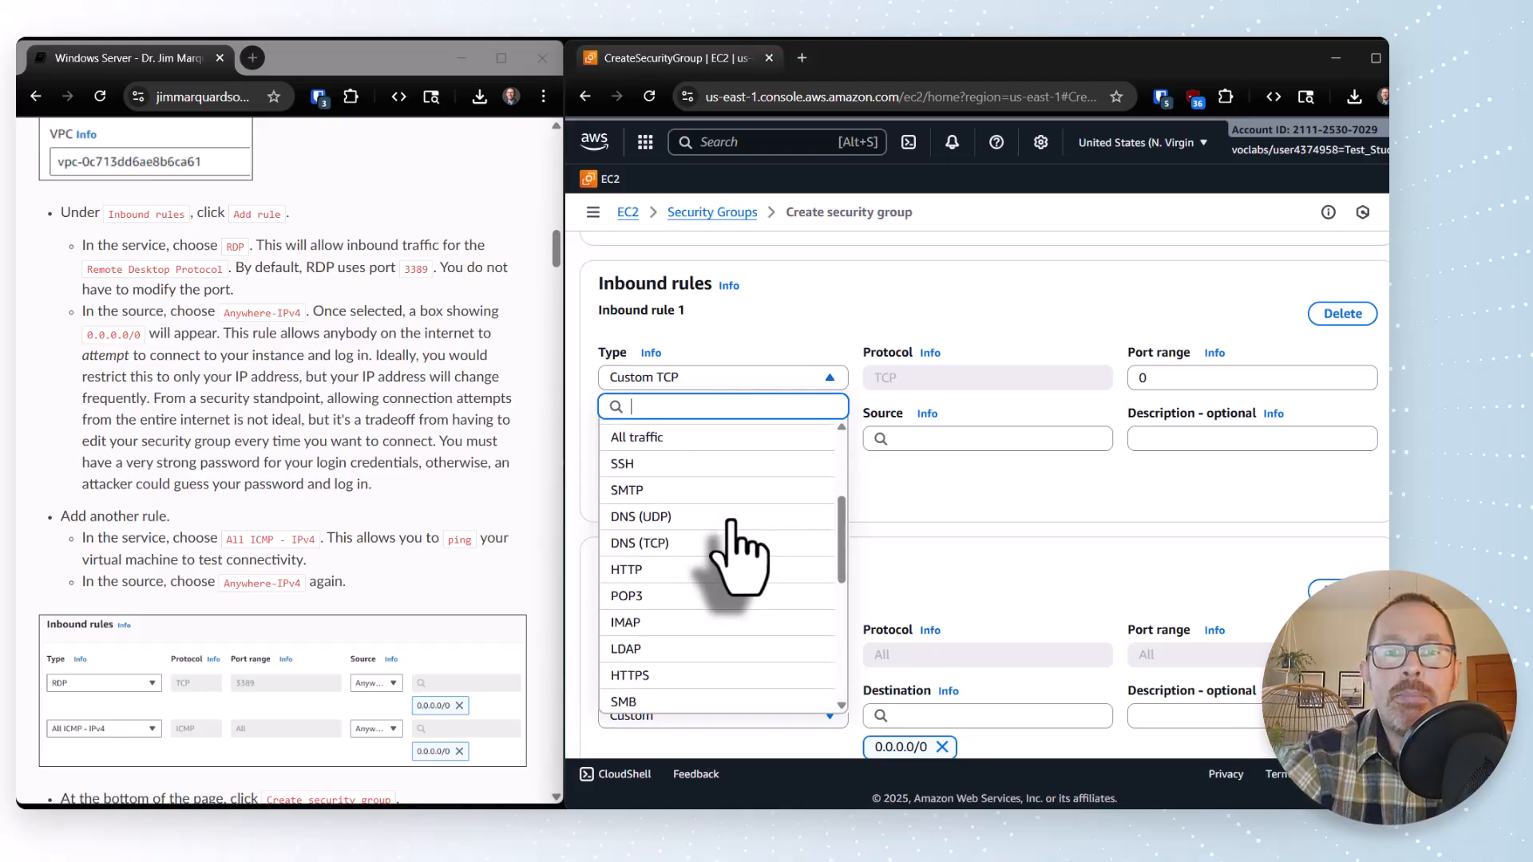
pyautogui.scroll(-2, 736, 550)
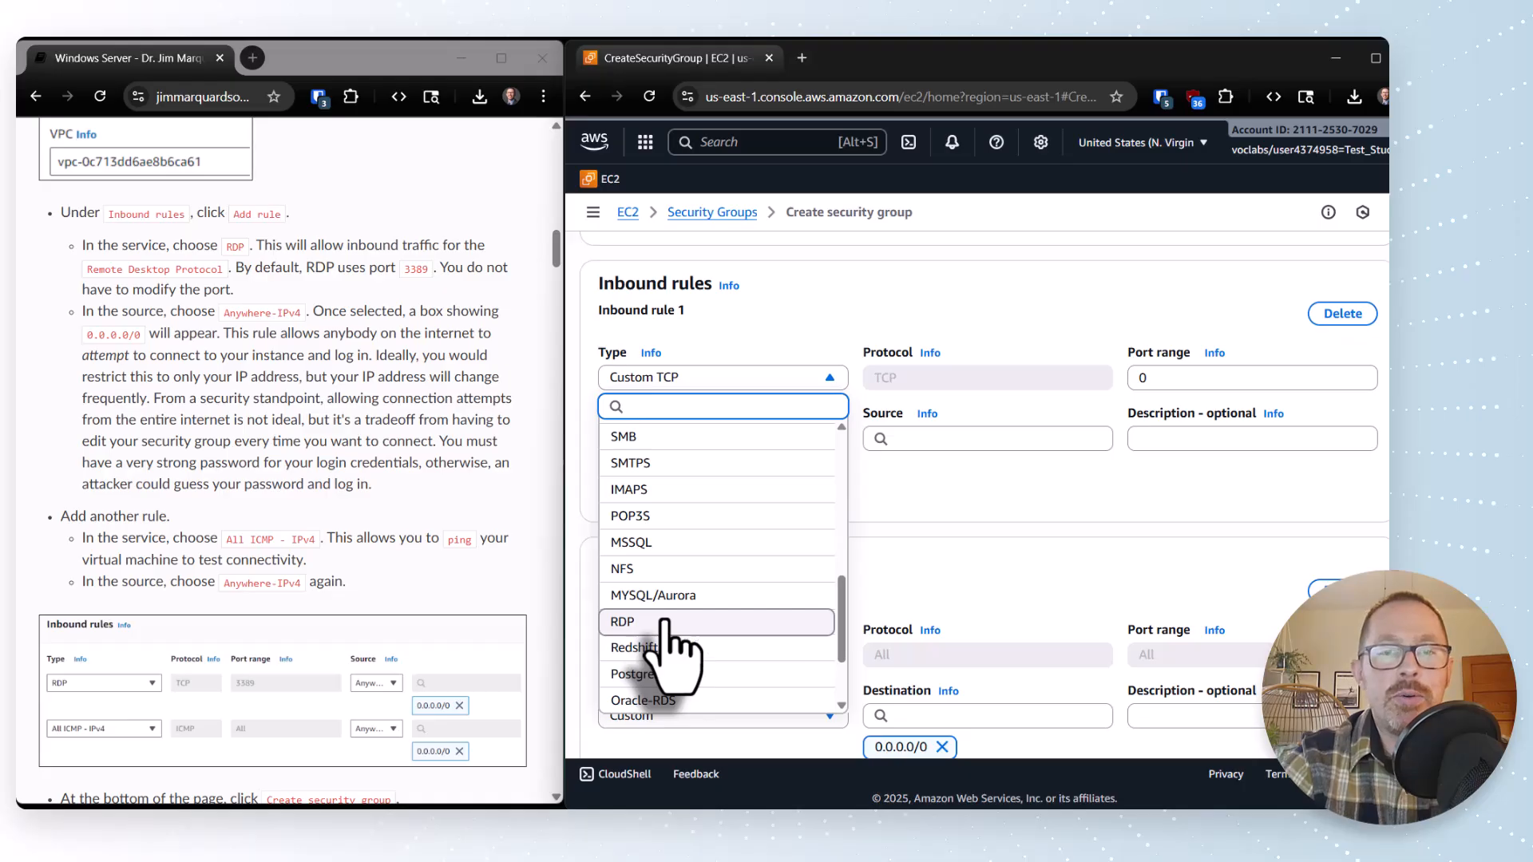
pyautogui.write('RDP')
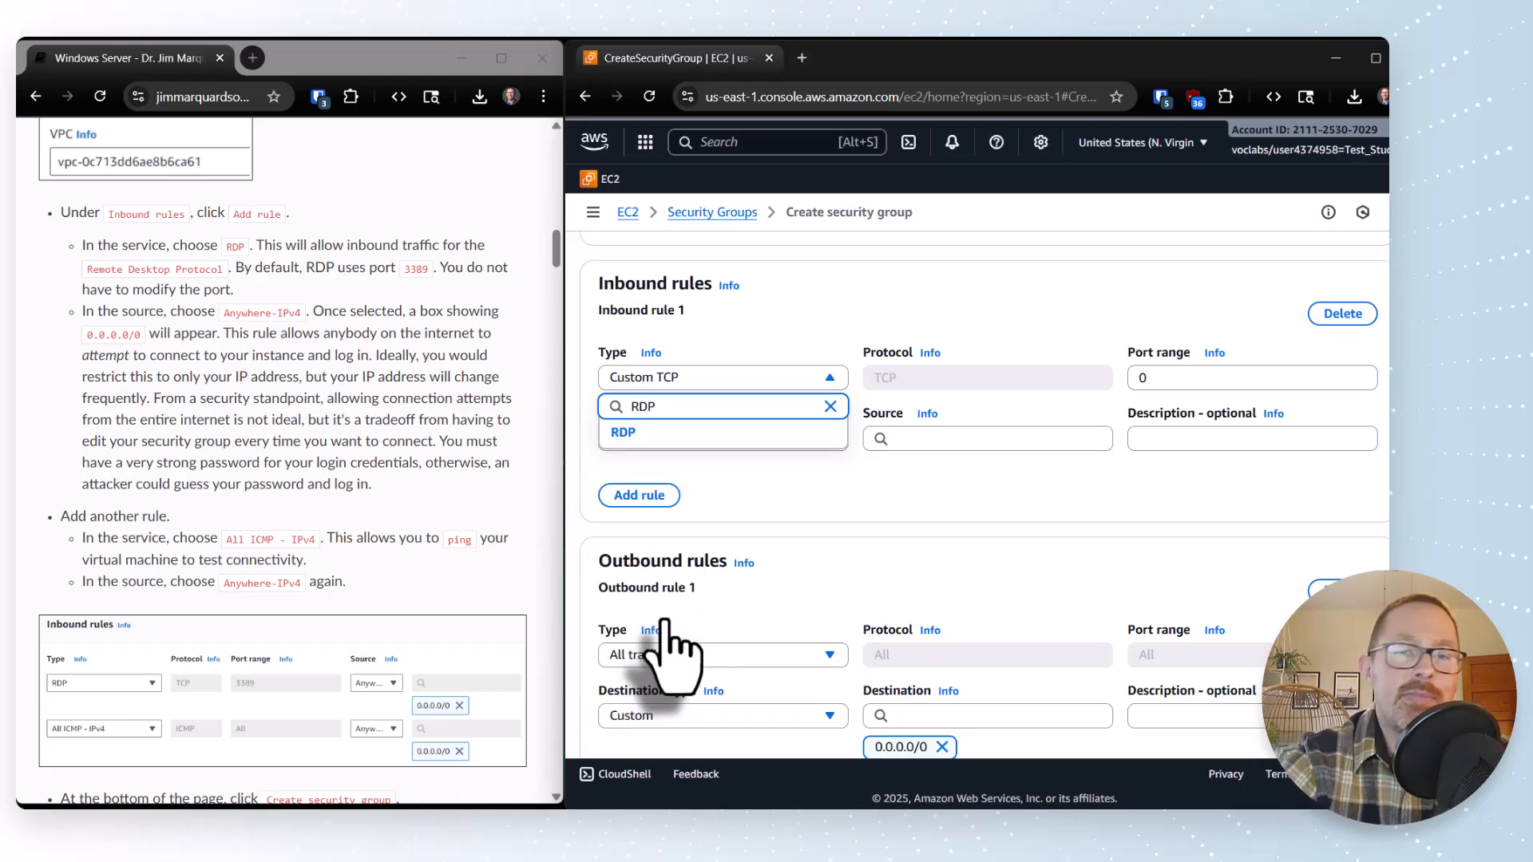
pyautogui.click(631, 433)
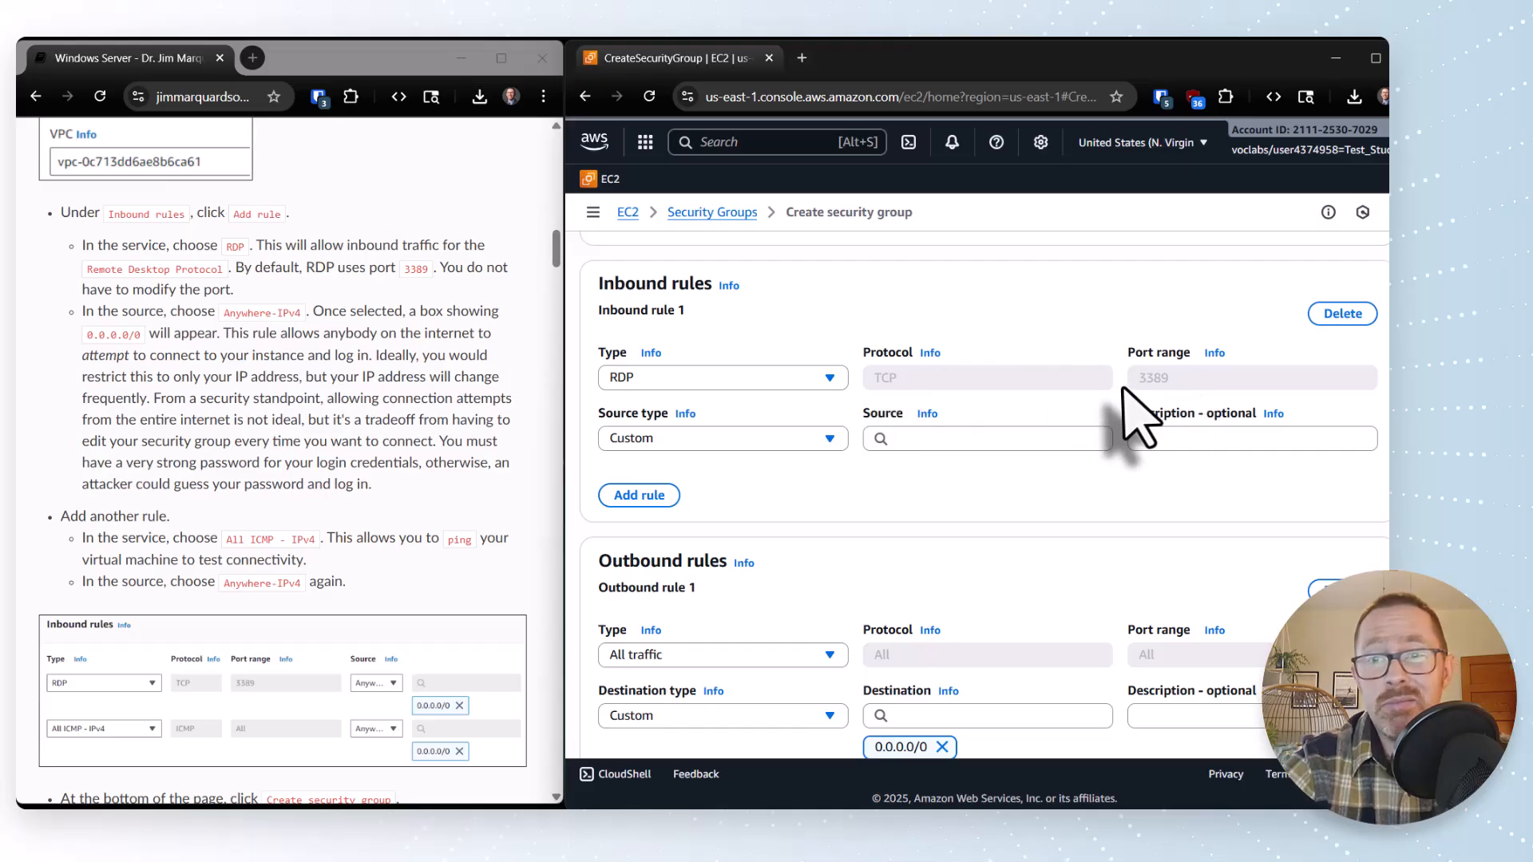
pyautogui.click(815, 445)
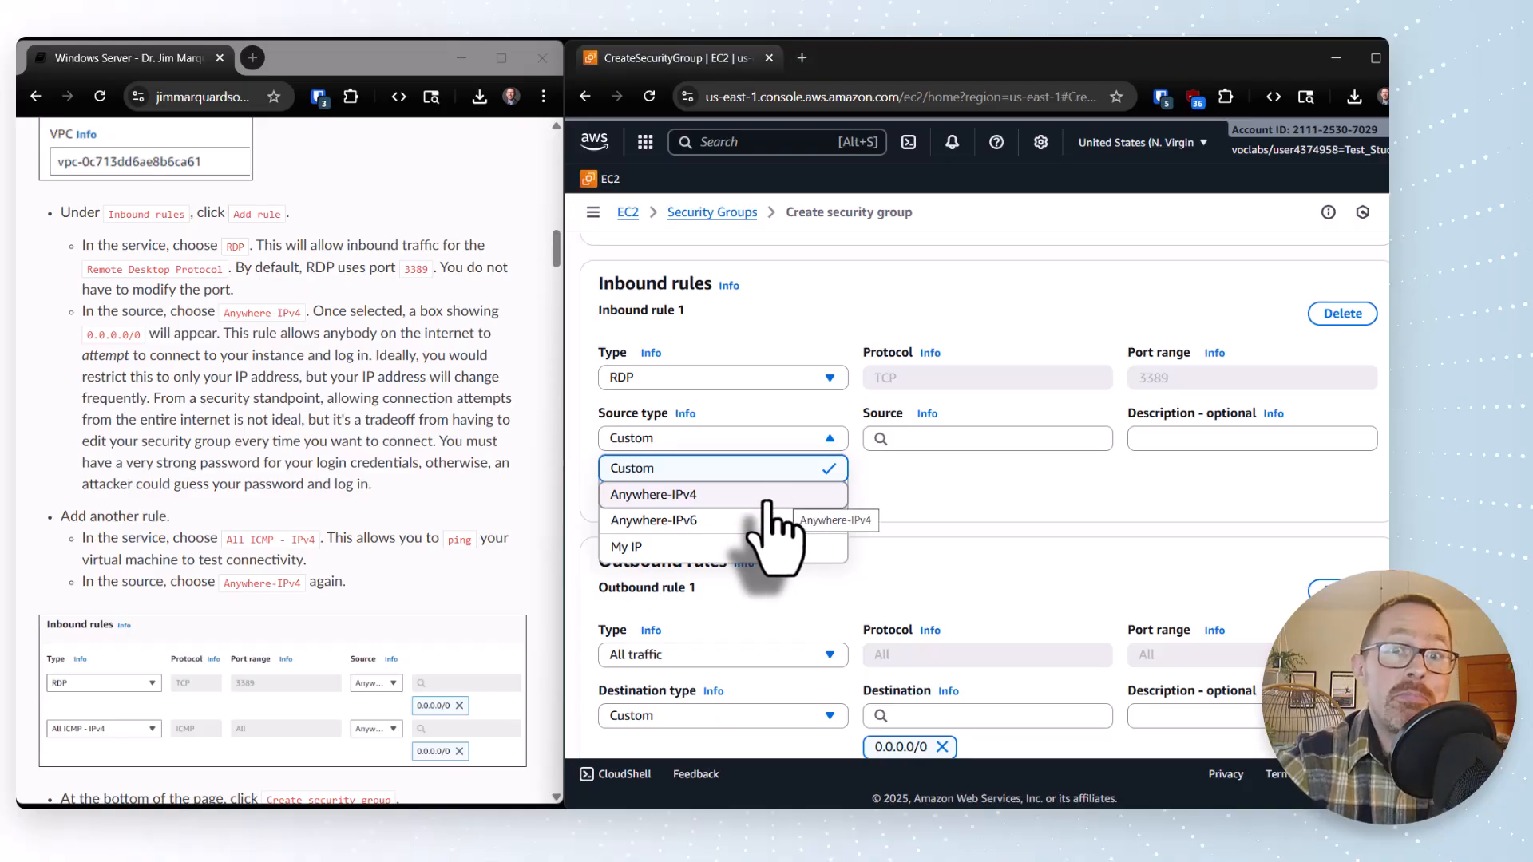
pyautogui.click(766, 498)
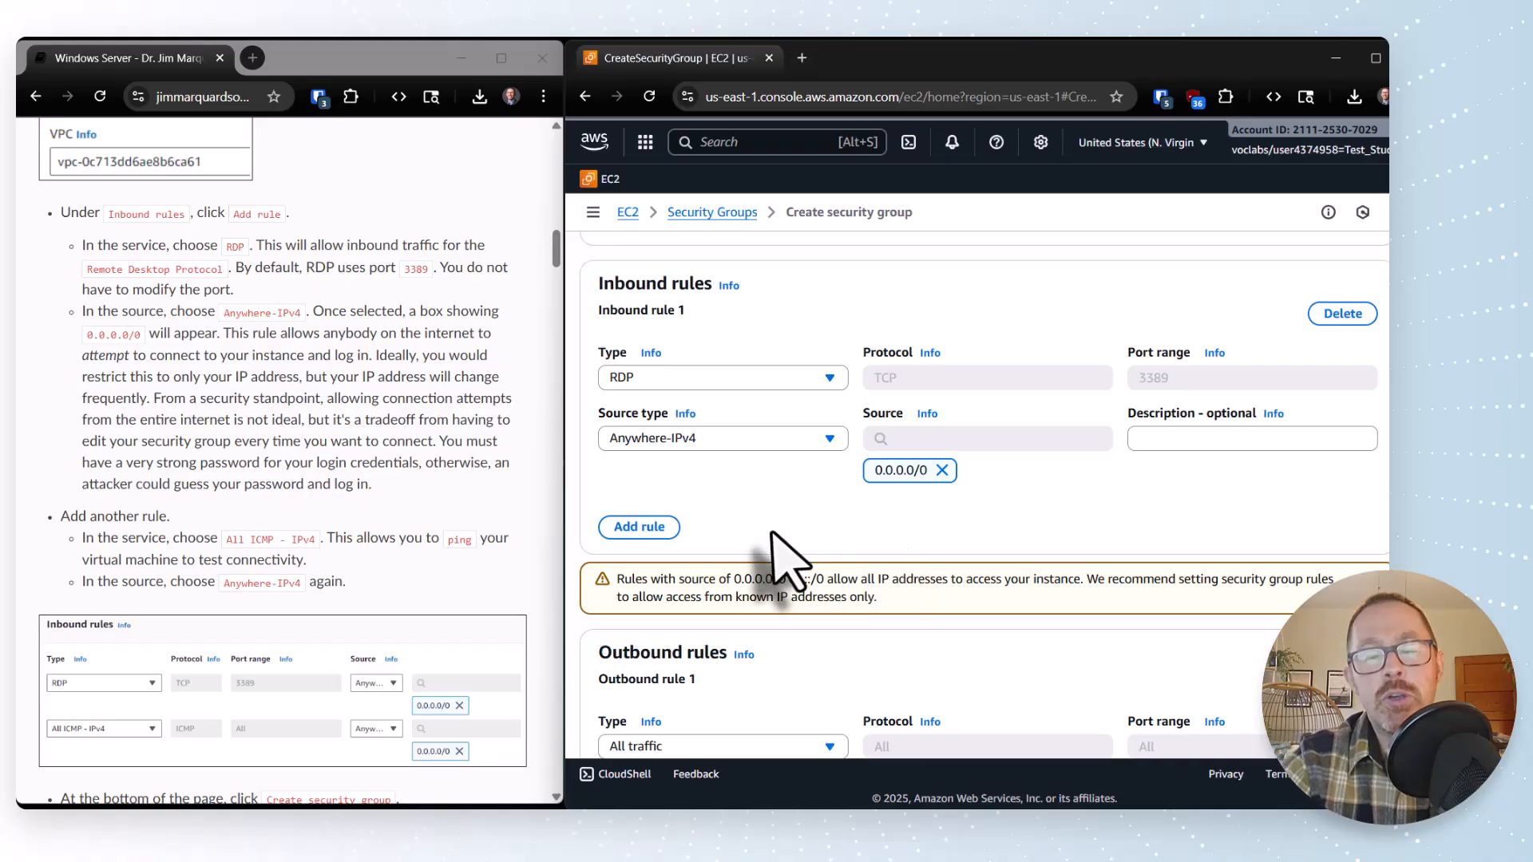
# Add a second inbound rule with type All ICMP - IPv4 and source type Anywhere-IPv4.
pyautogui.click(644, 528)
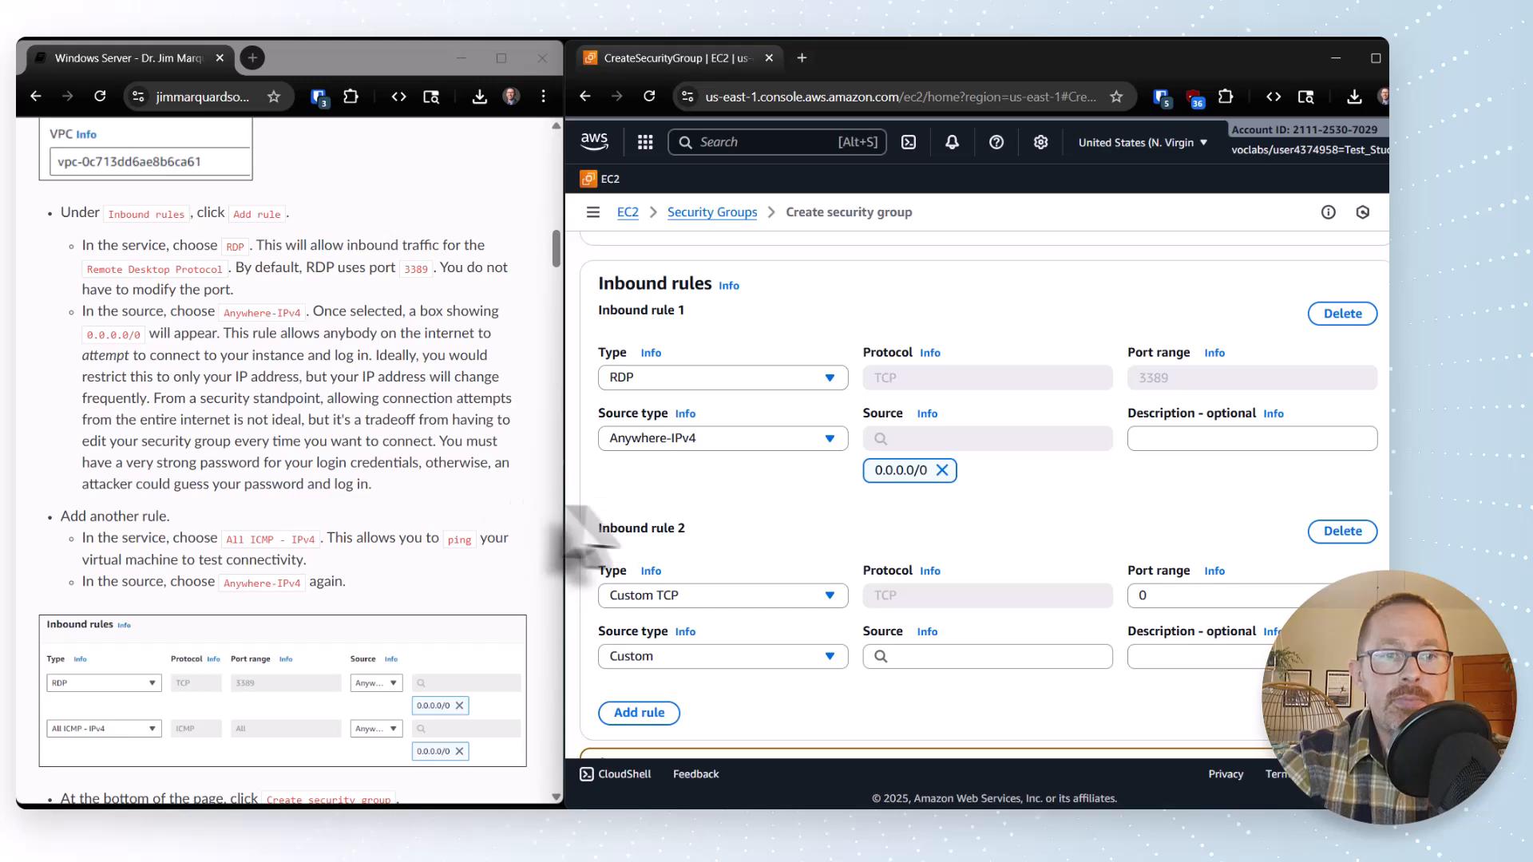
pyautogui.click(755, 572)
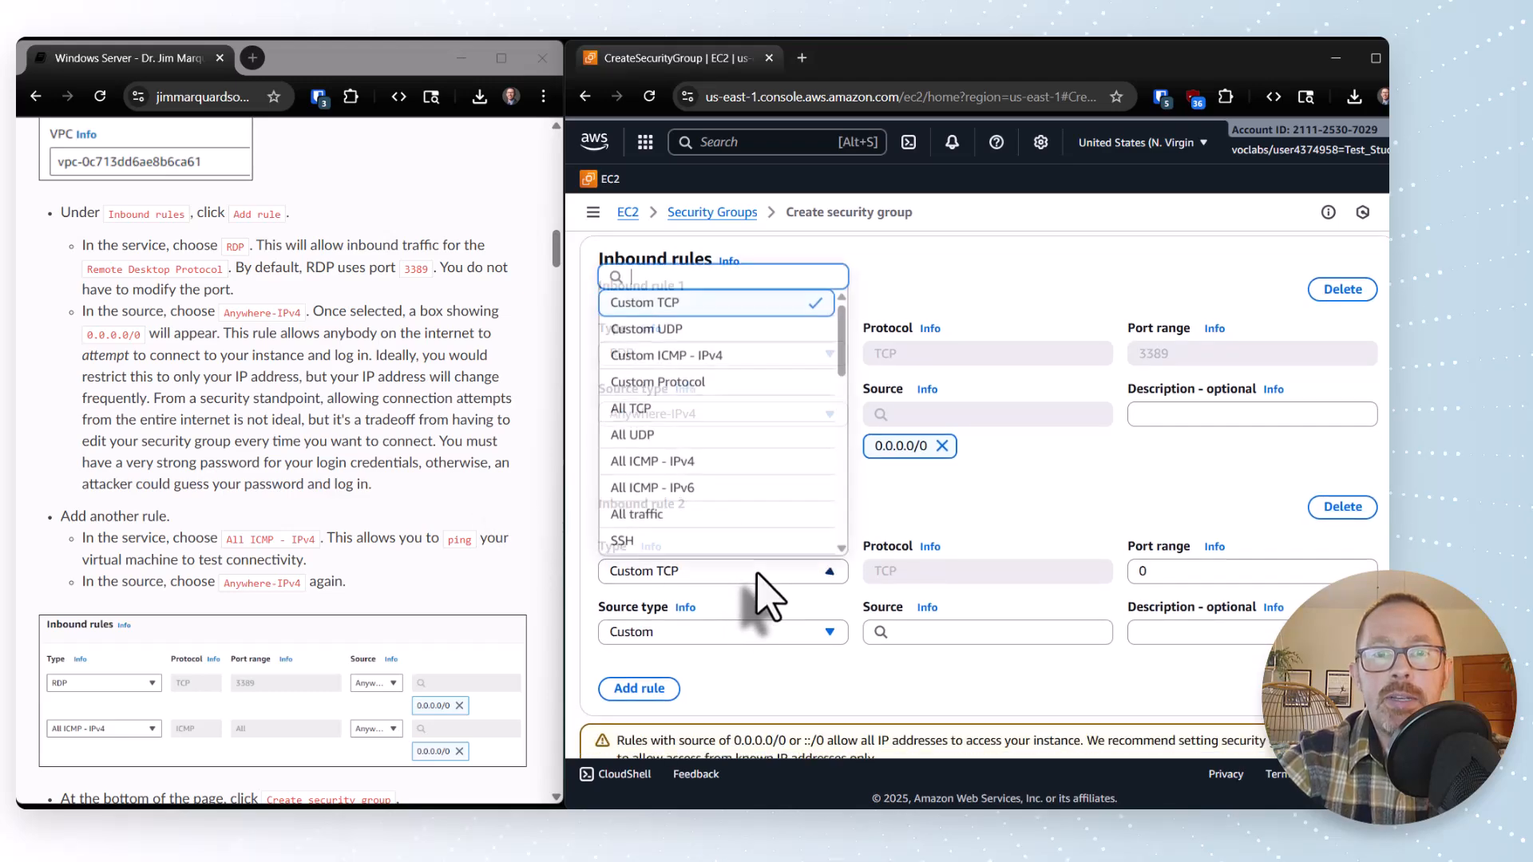
pyautogui.click(689, 470)
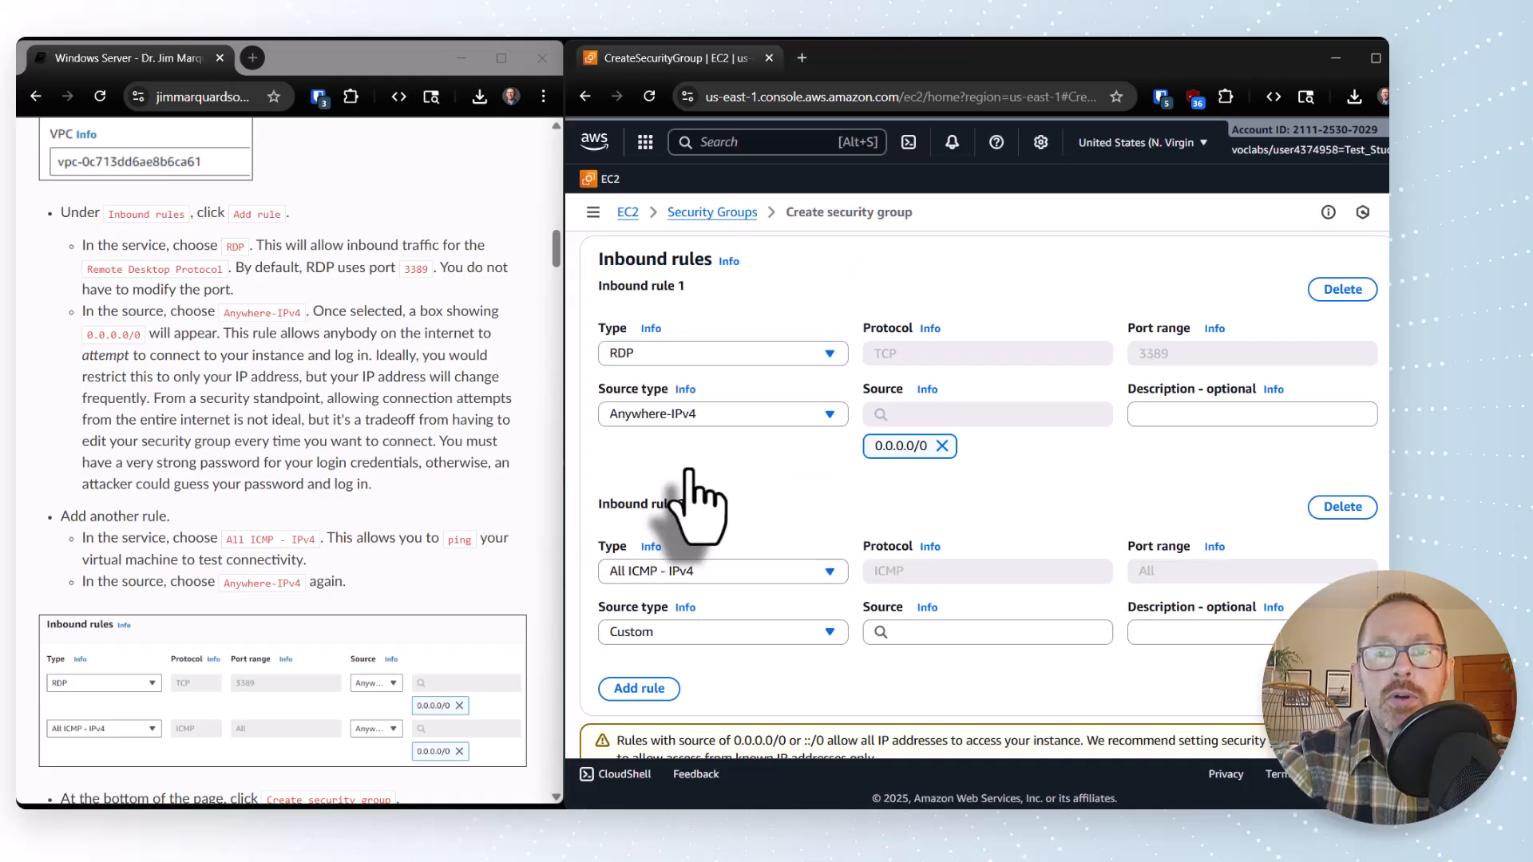
pyautogui.click(794, 633)
pyautogui.click(780, 559)
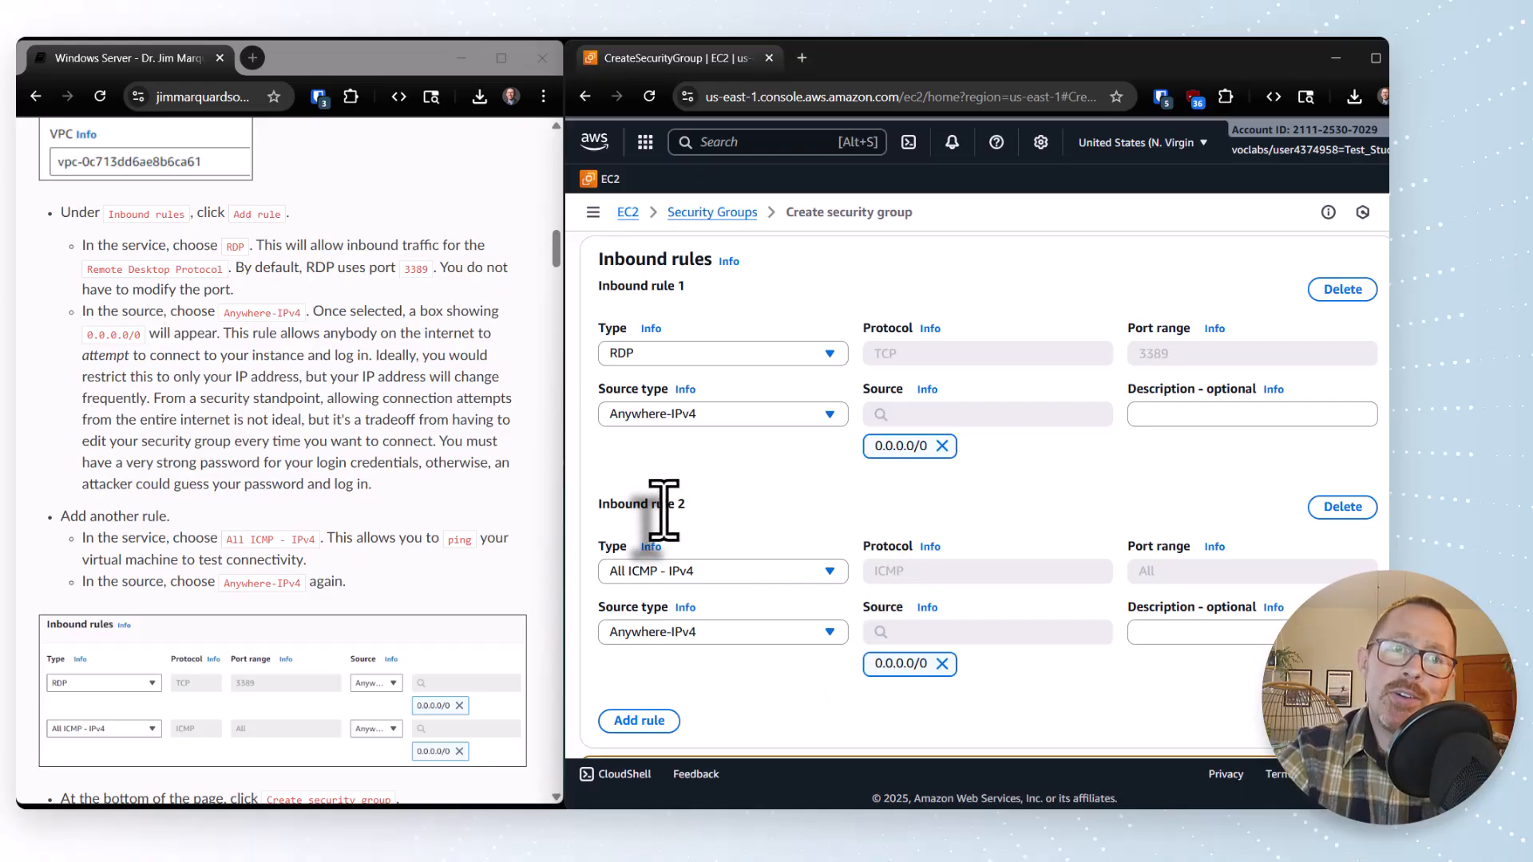
# Review the remaining instructions, the outbound rule, the basic details and both inbound rules of the new security group.
pyautogui.scroll(-2, 340, 491)
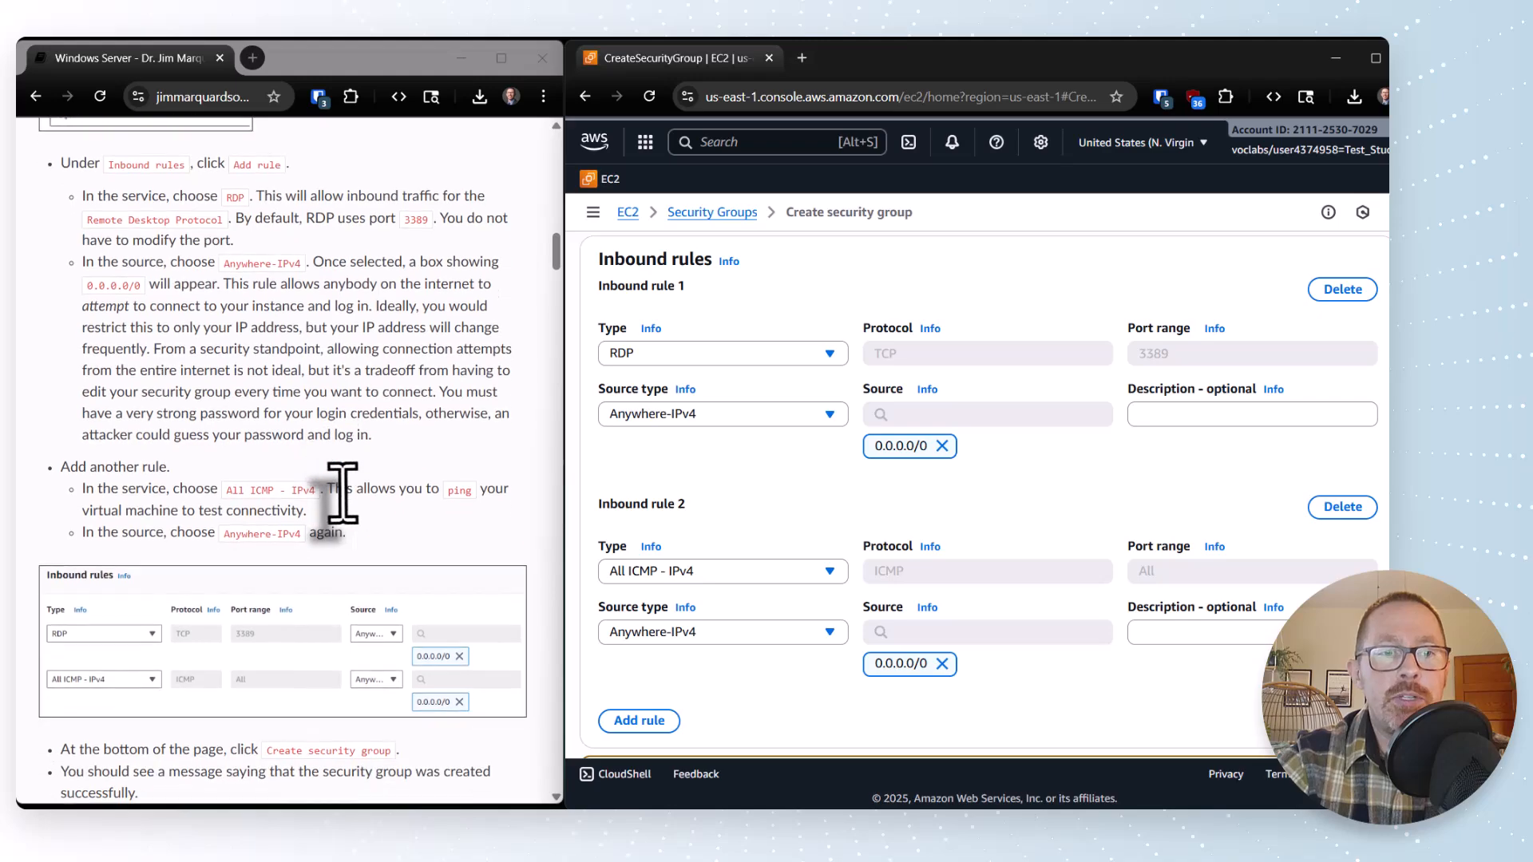
pyautogui.scroll(-2, 339, 491)
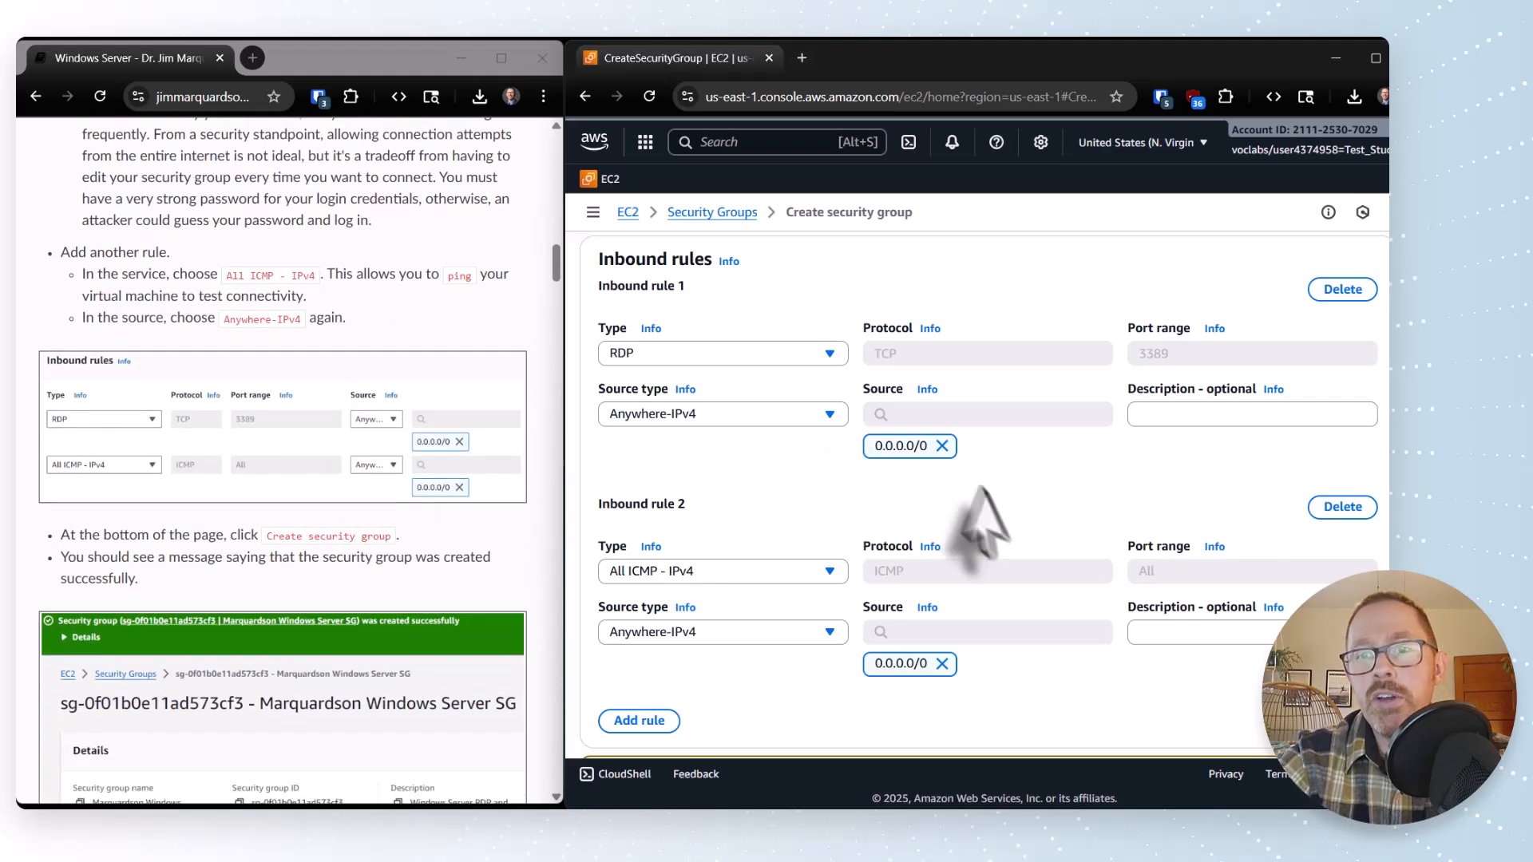
pyautogui.scroll(-1, 995, 511)
pyautogui.scroll(-3, 1008, 527)
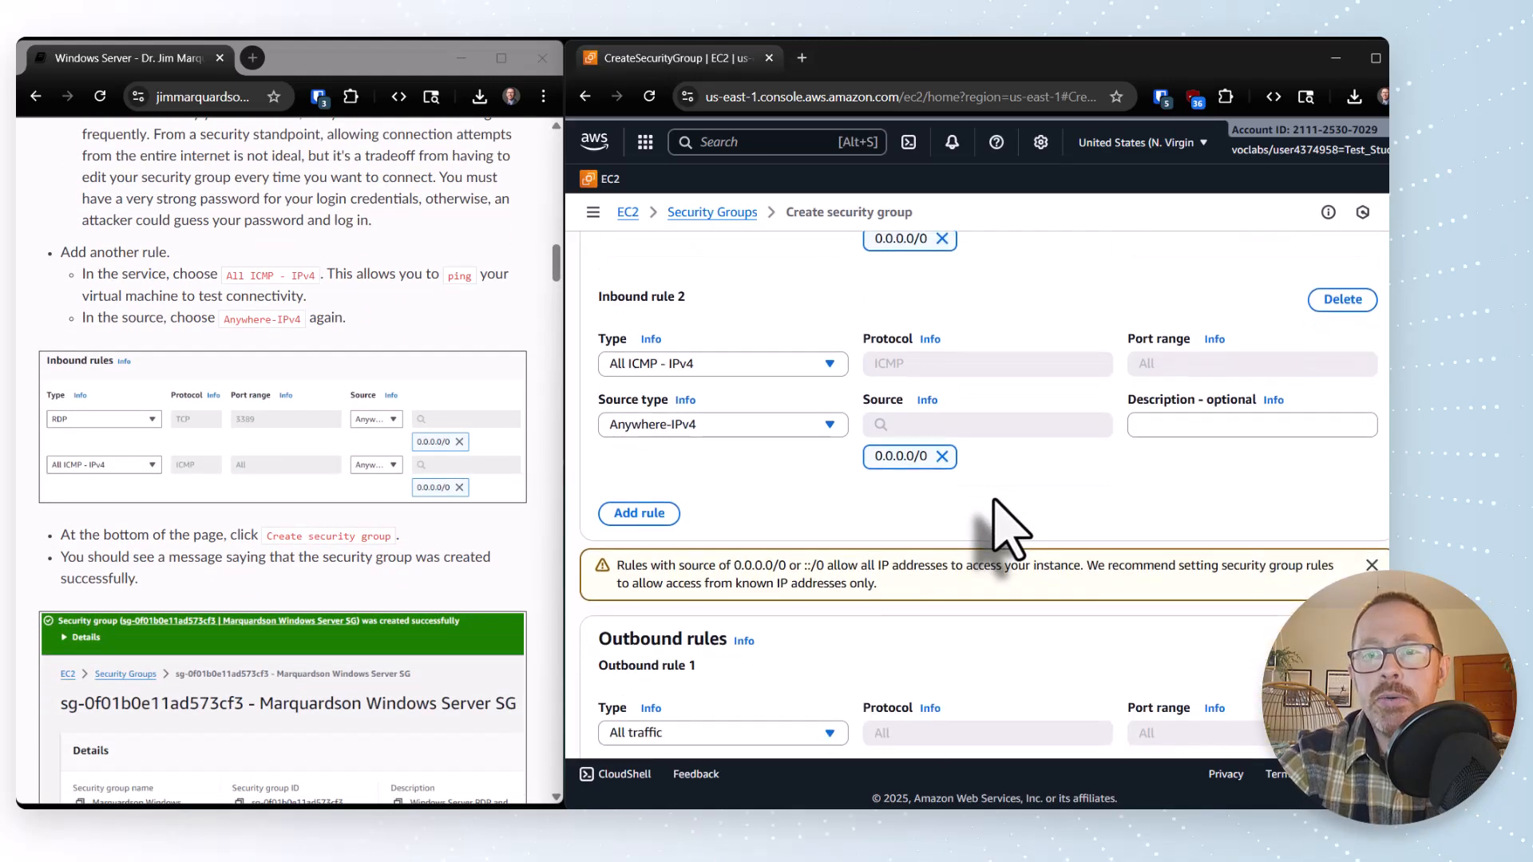
pyautogui.scroll(-1, 1005, 528)
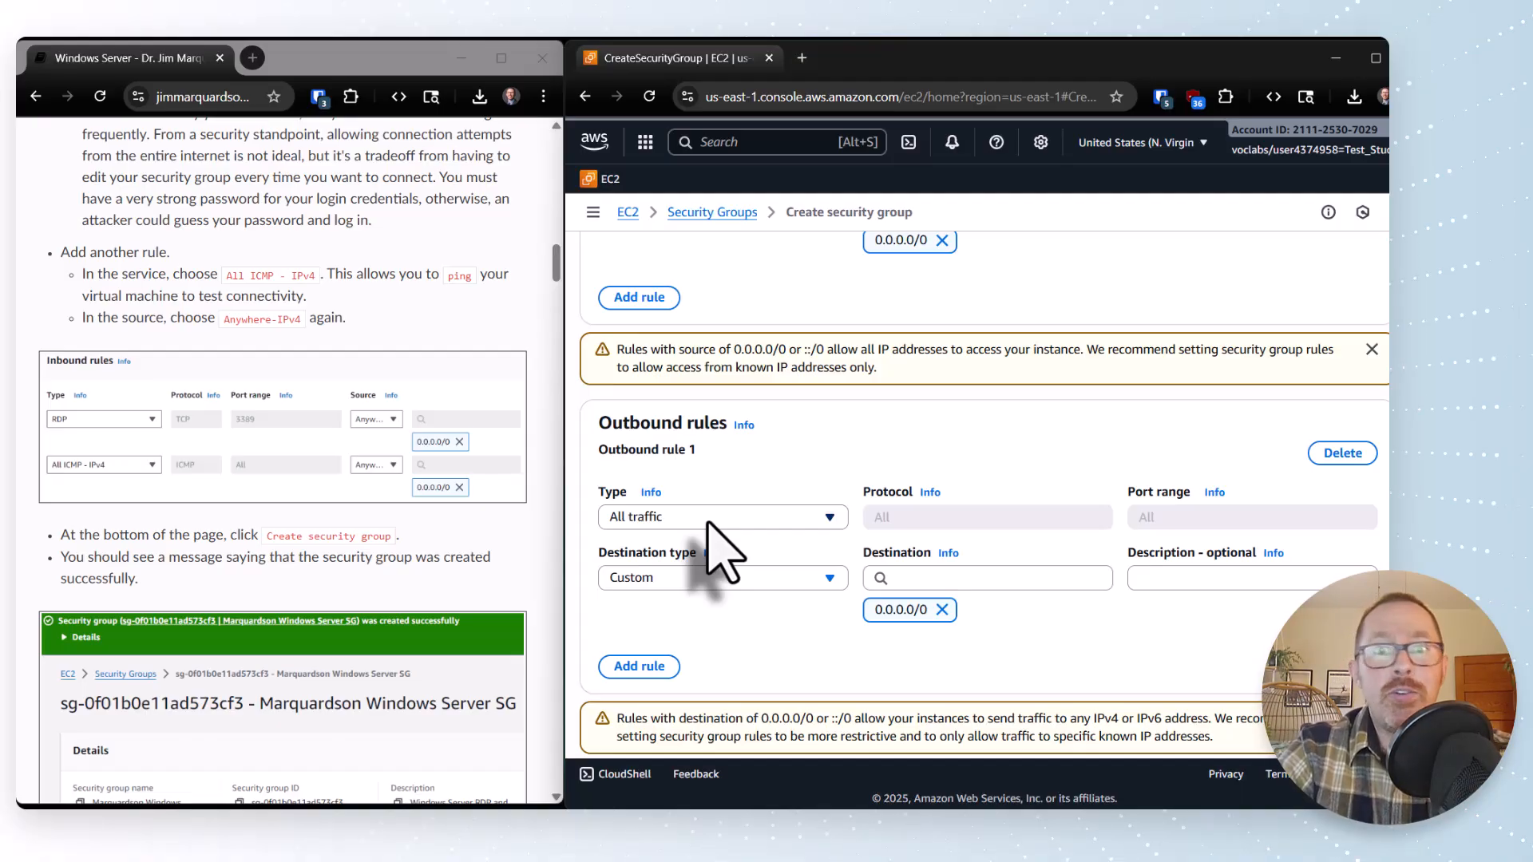
pyautogui.scroll(-1, 723, 551)
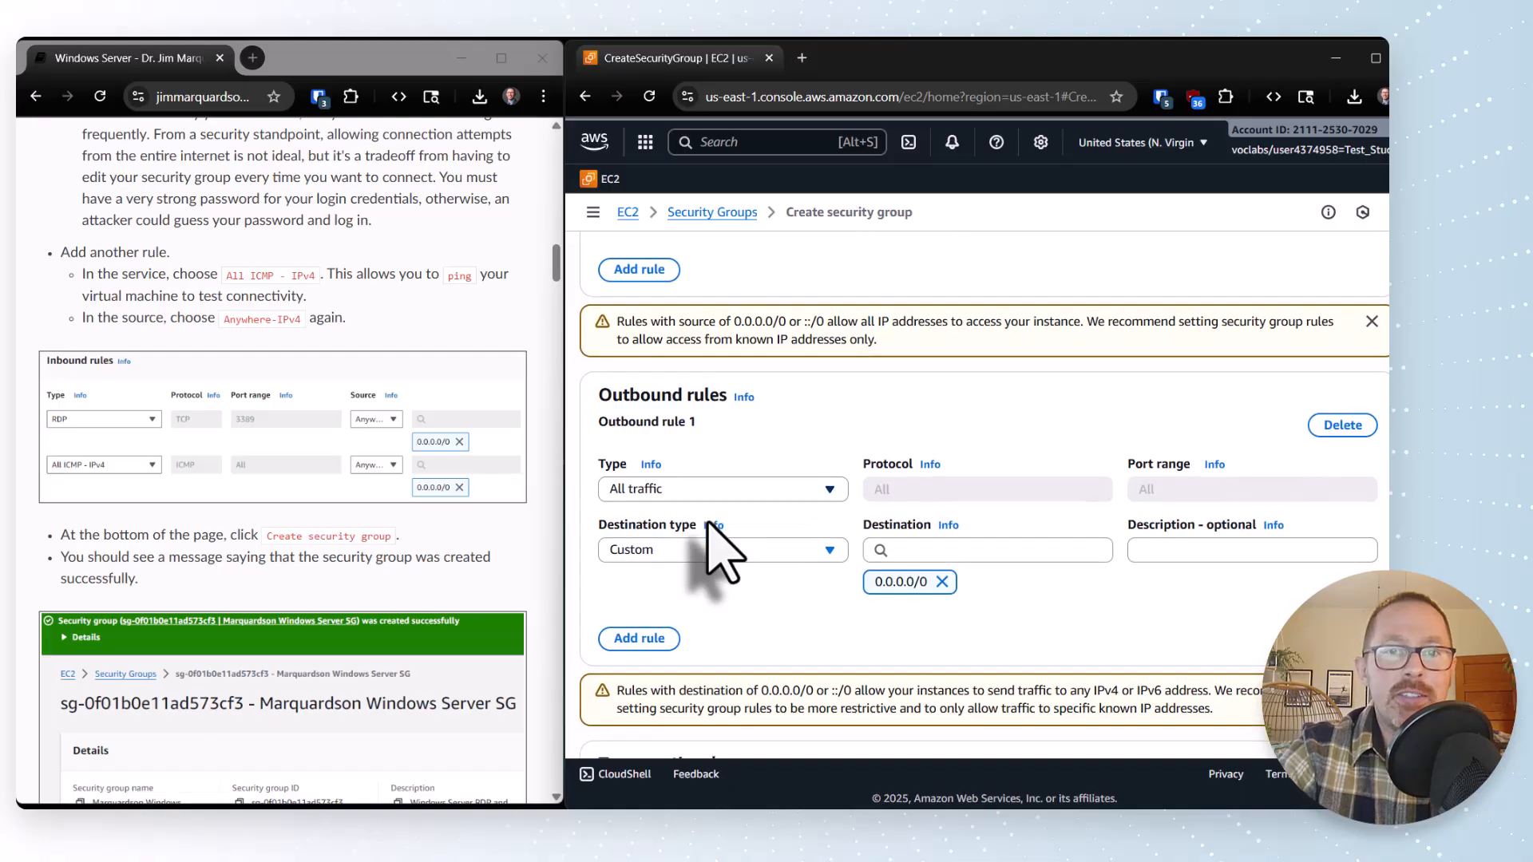
pyautogui.scroll(-2, 722, 551)
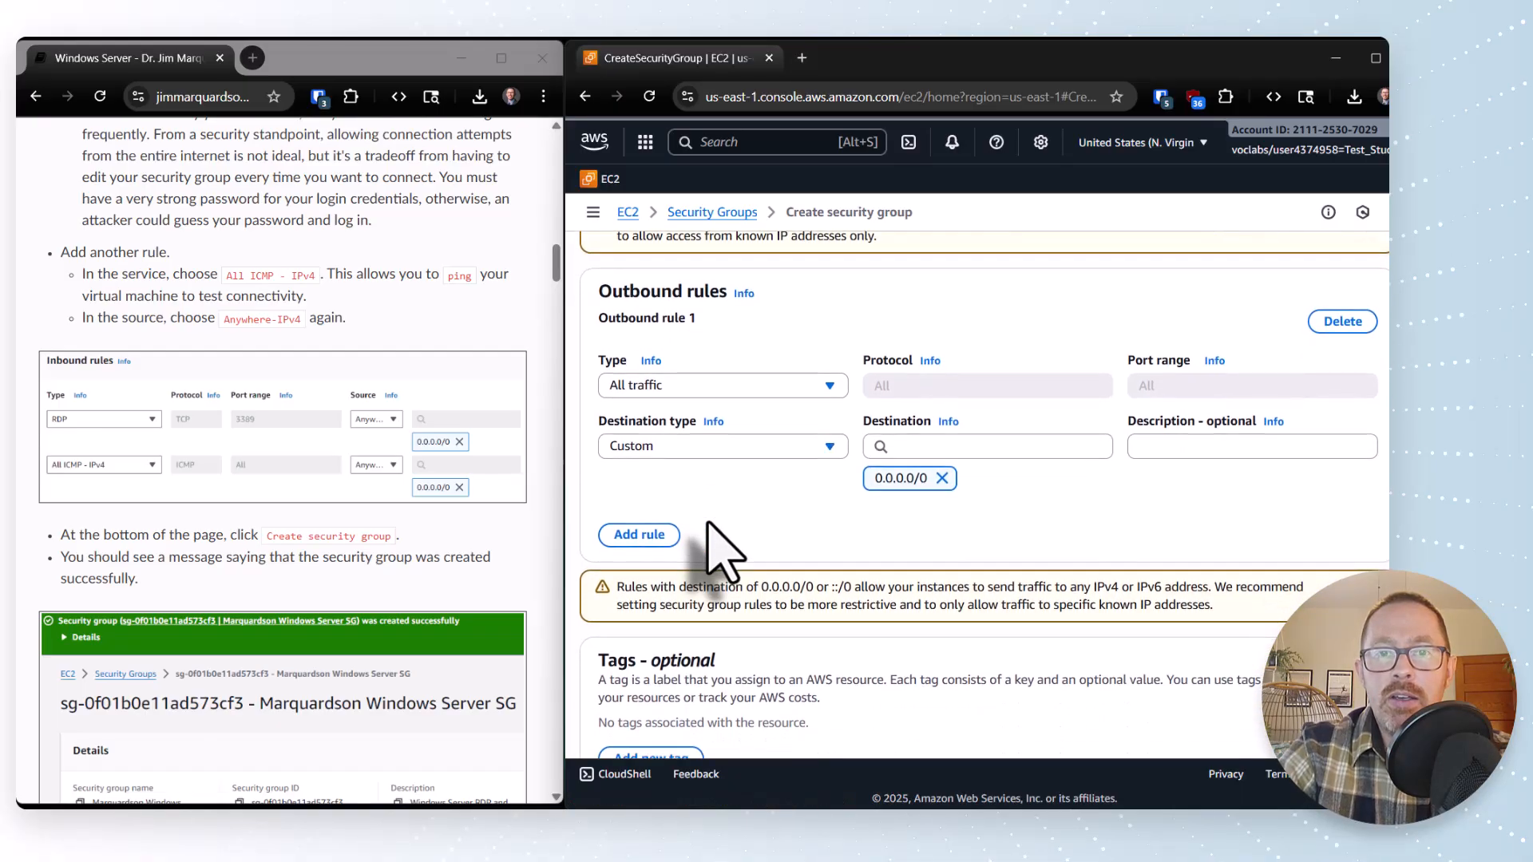
pyautogui.scroll(20, 722, 551)
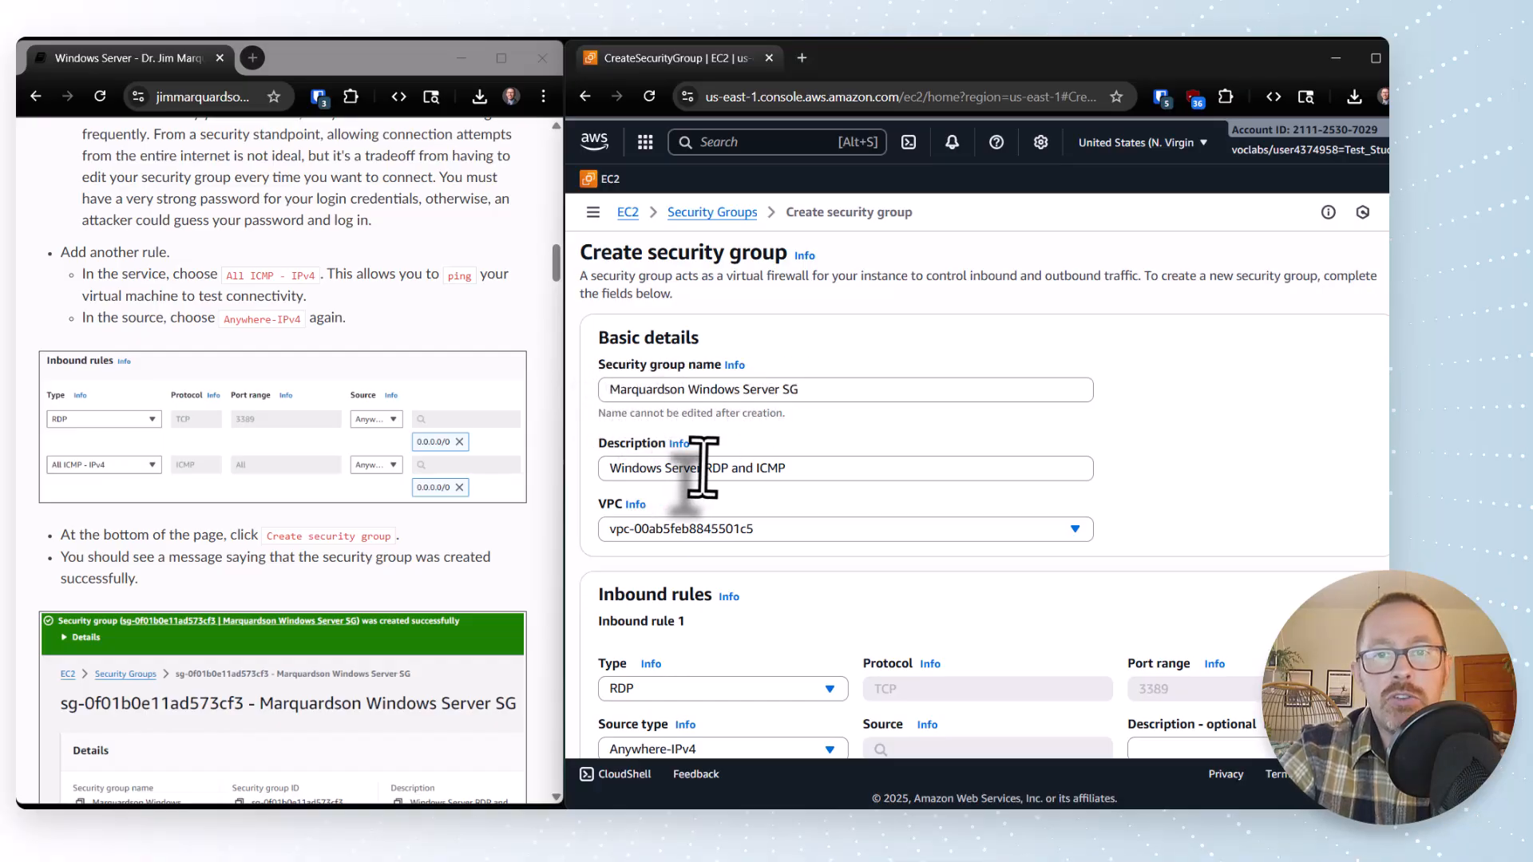
pyautogui.scroll(-1, 702, 467)
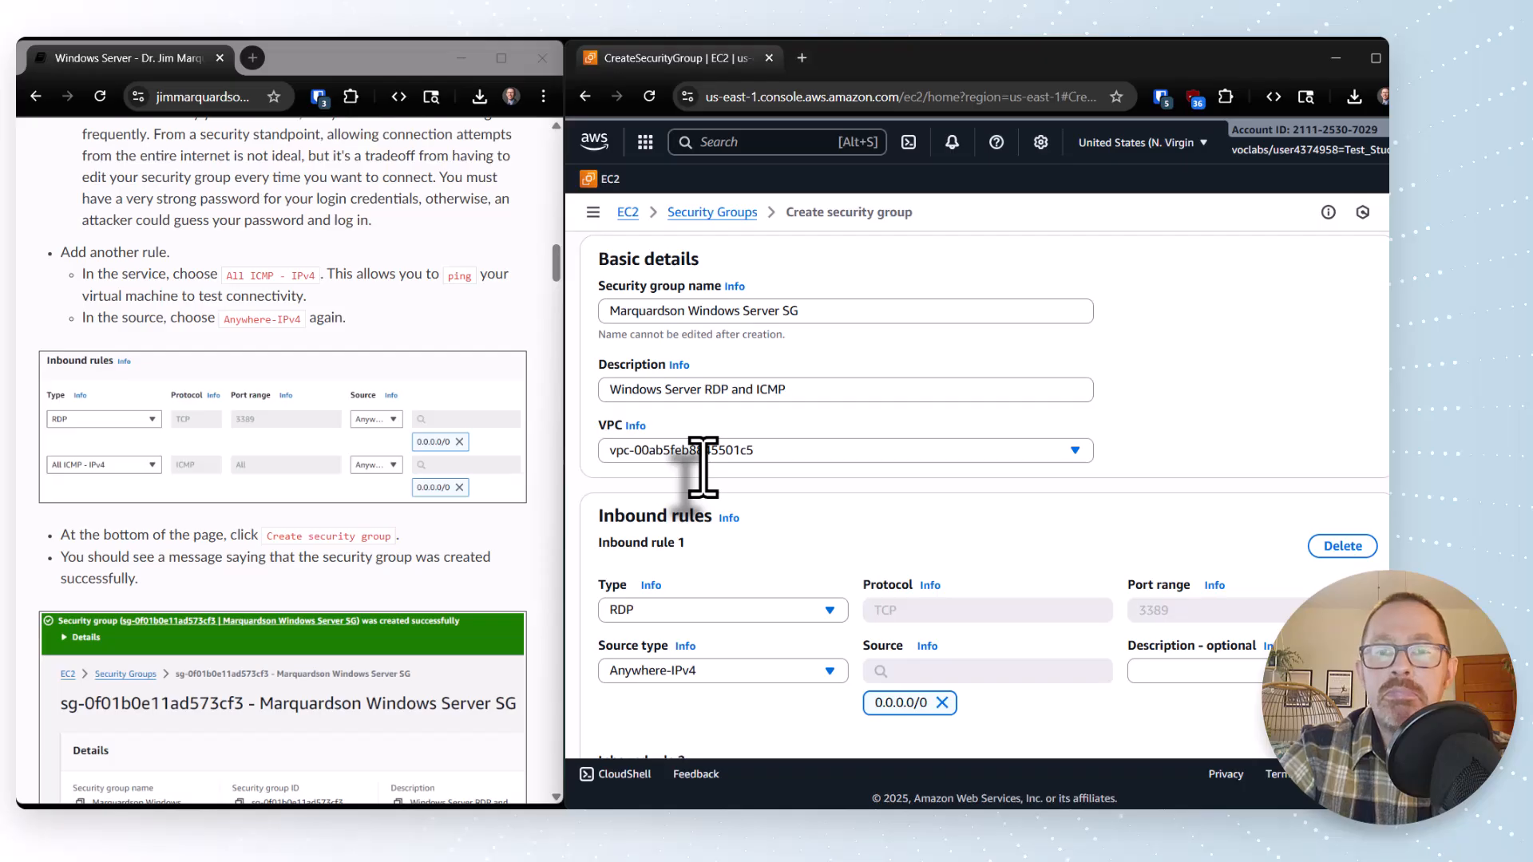
pyautogui.scroll(-1, 703, 467)
pyautogui.scroll(-3, 702, 468)
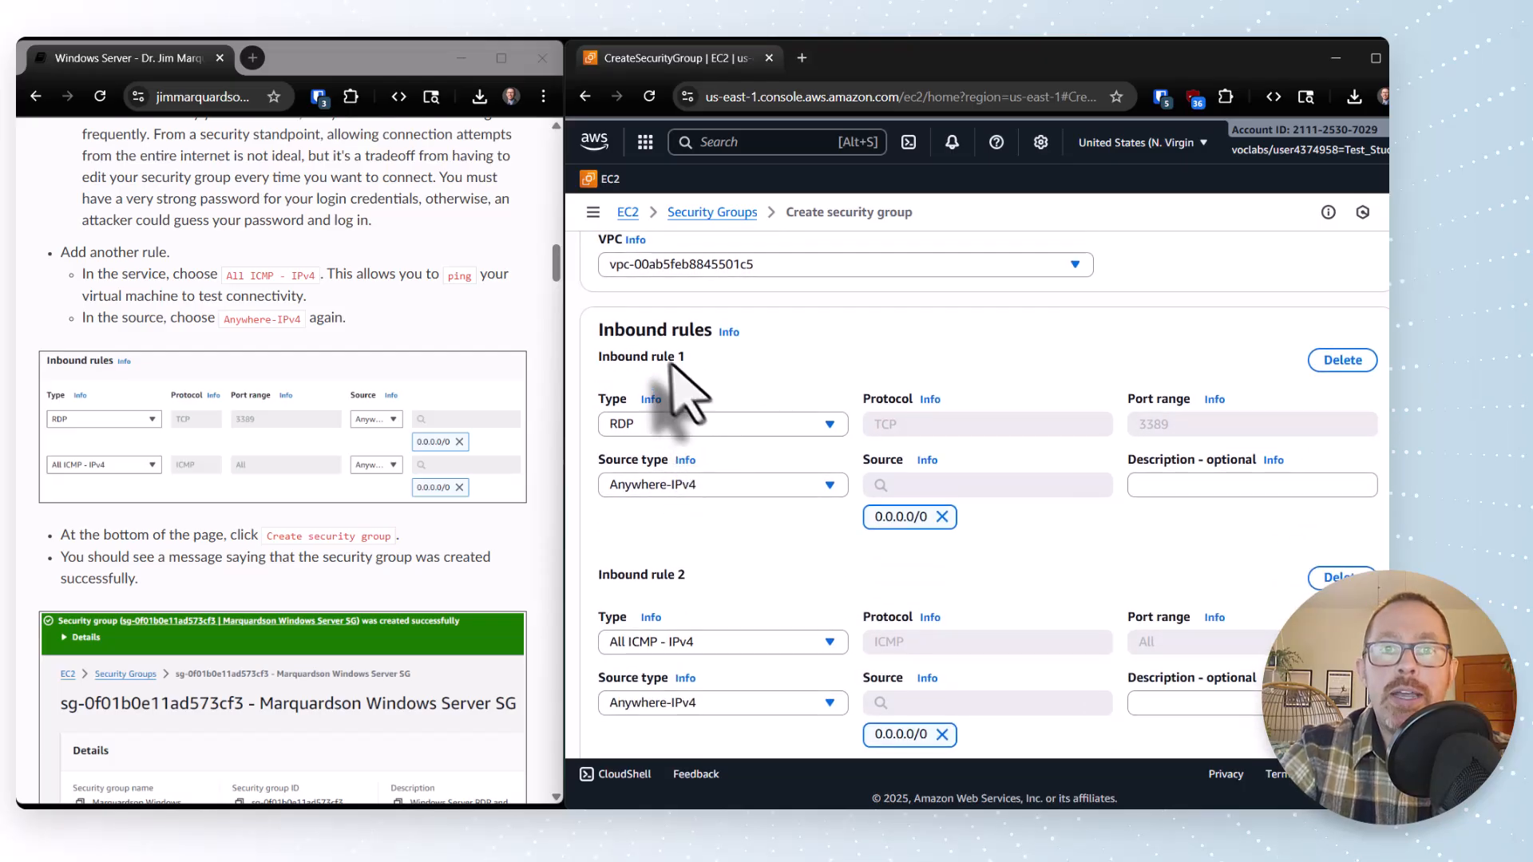
pyautogui.scroll(-1, 671, 432)
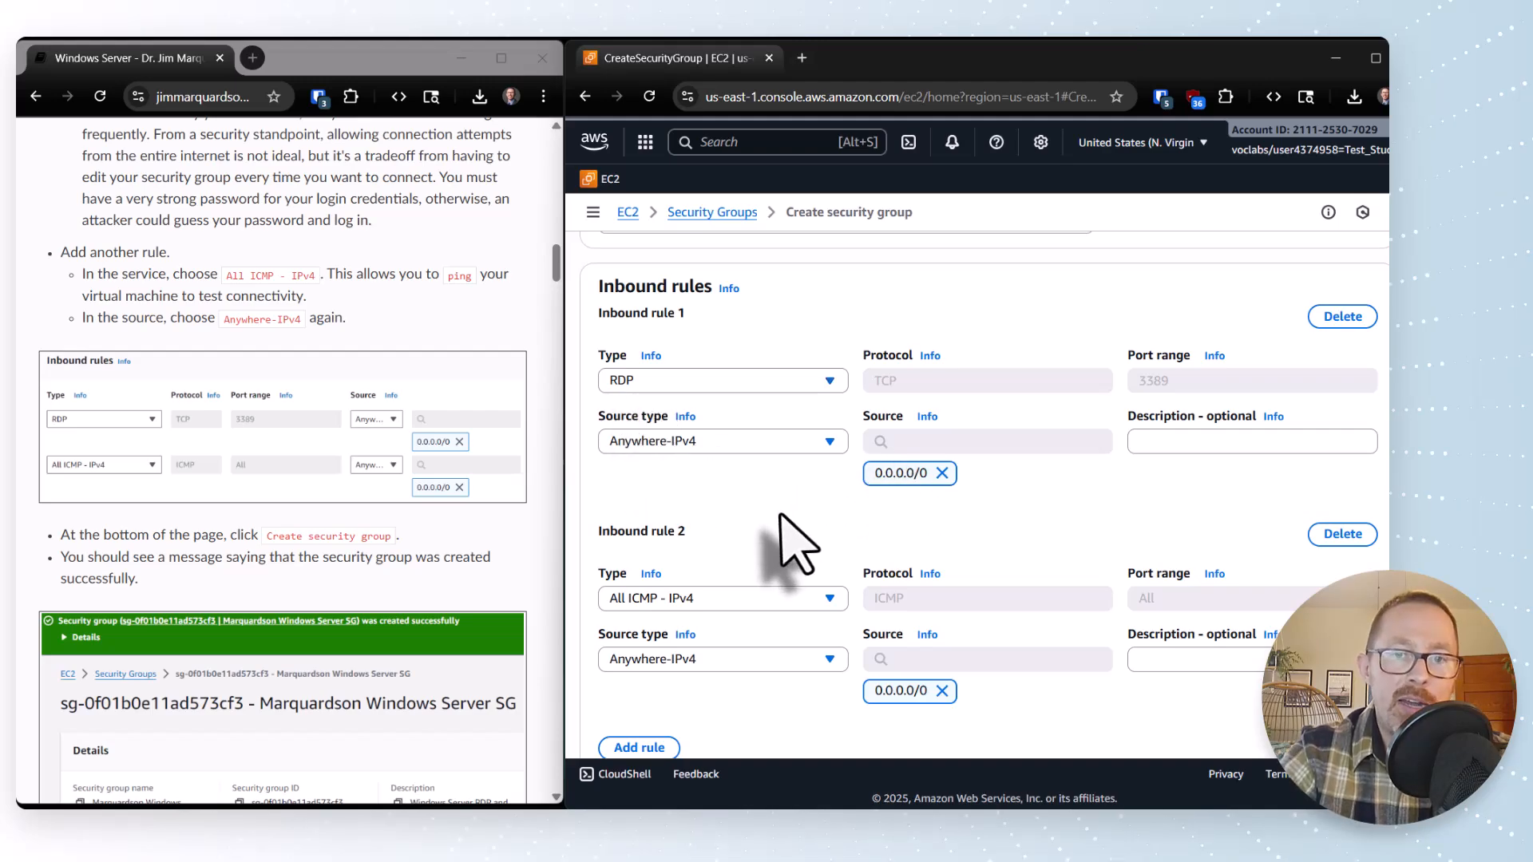
pyautogui.scroll(-1, 787, 543)
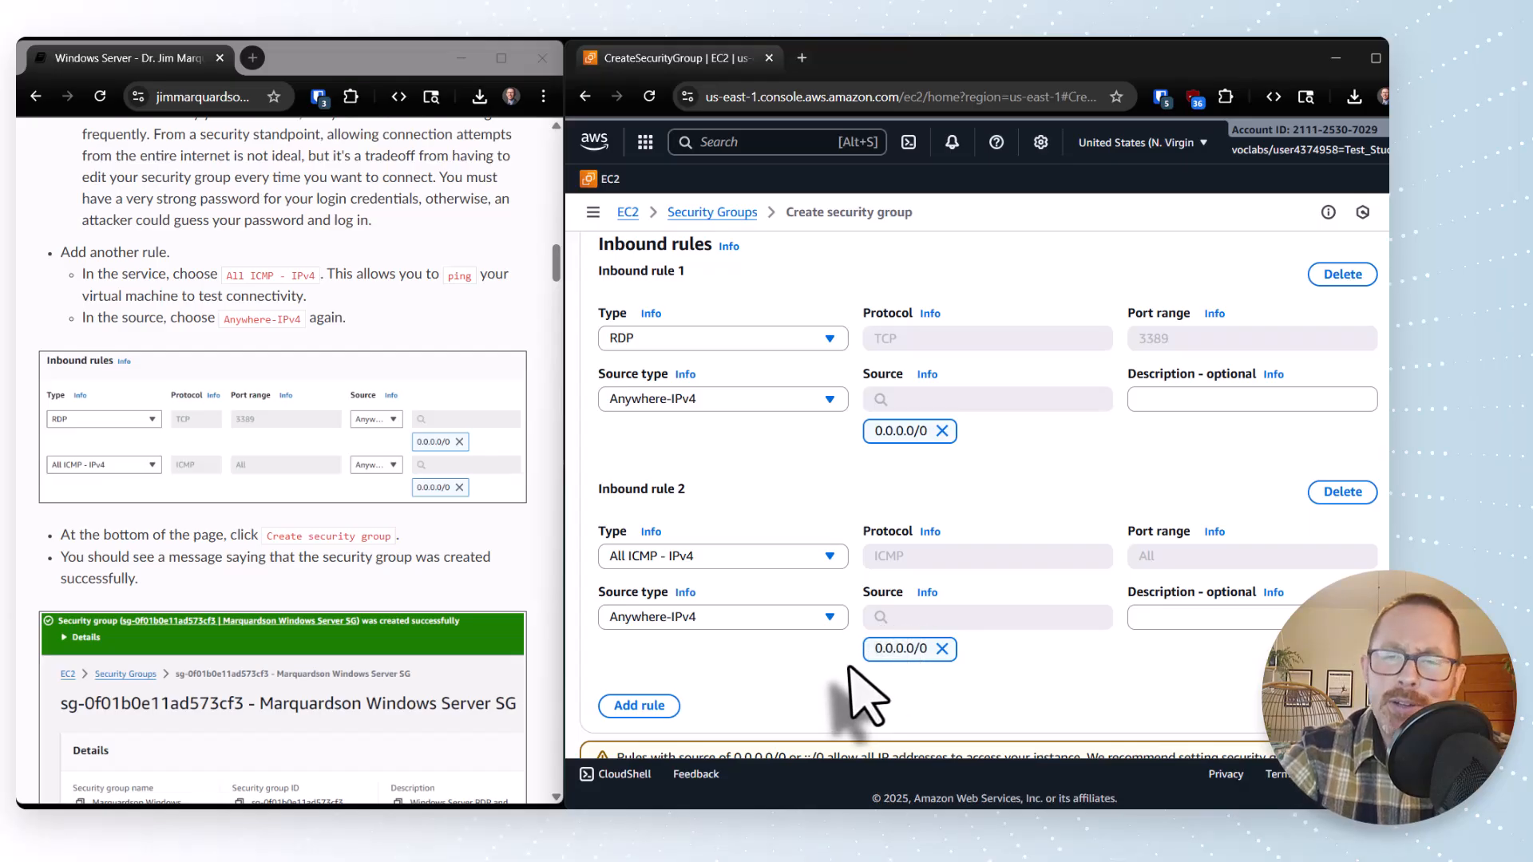
# Create the security group with its two inbound rules and the default outbound rule.
pyautogui.scroll(-5, 858, 697)
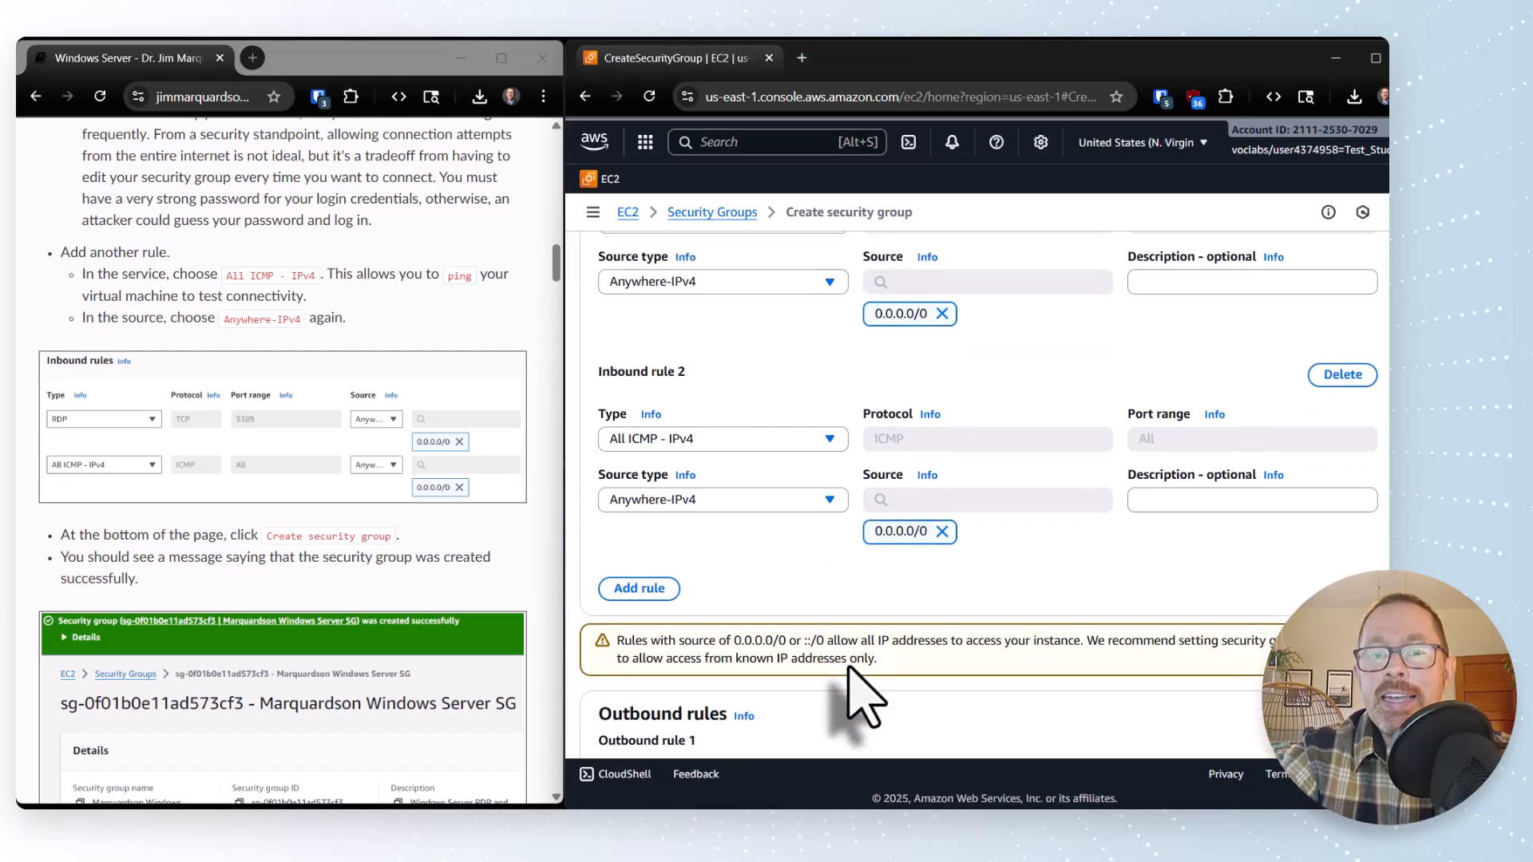
pyautogui.scroll(-1, 839, 578)
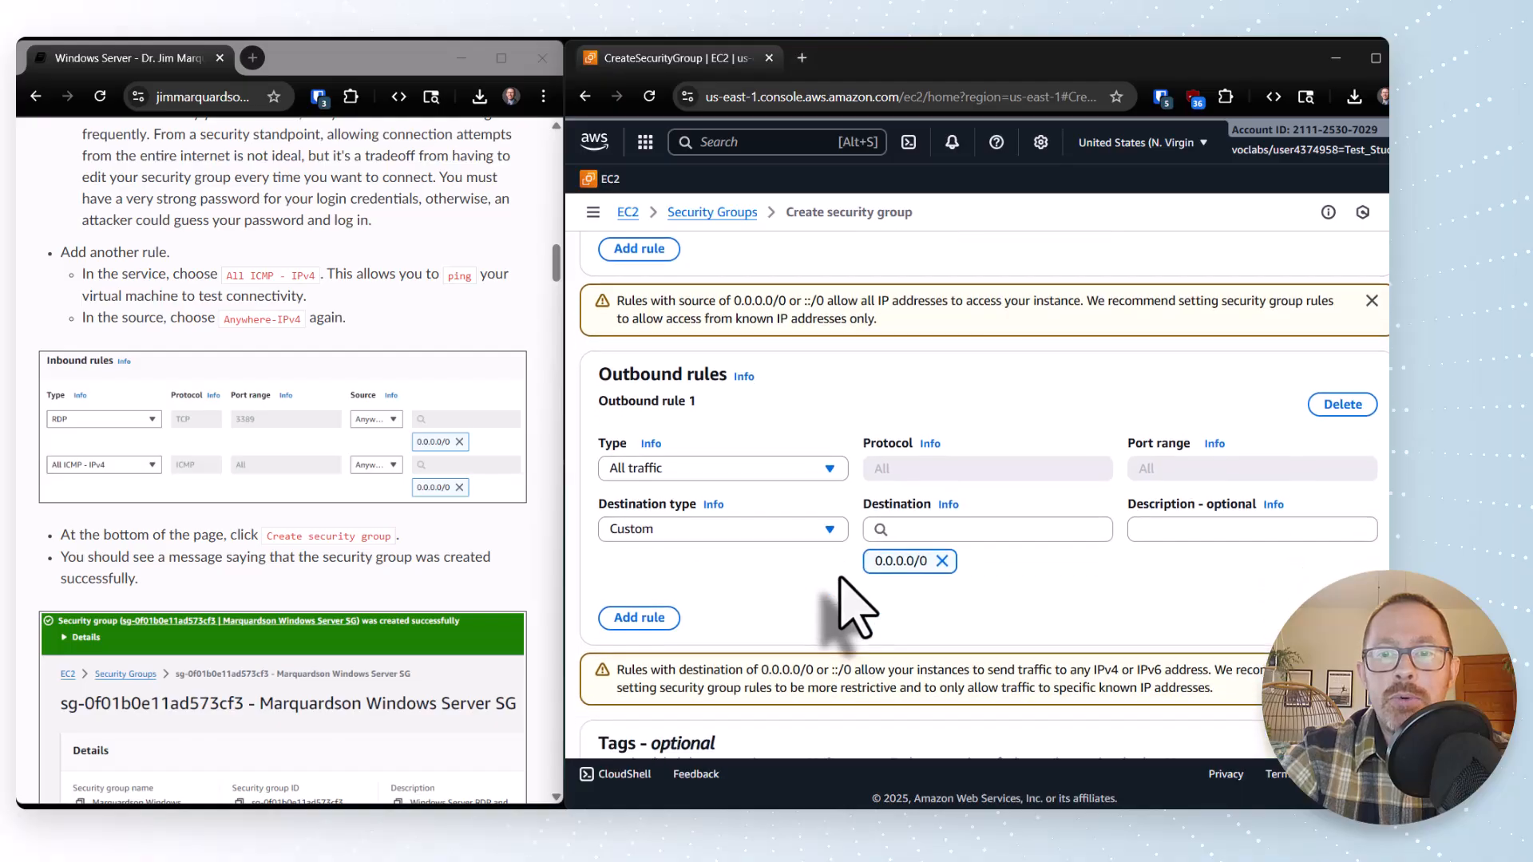
pyautogui.scroll(-3, 840, 577)
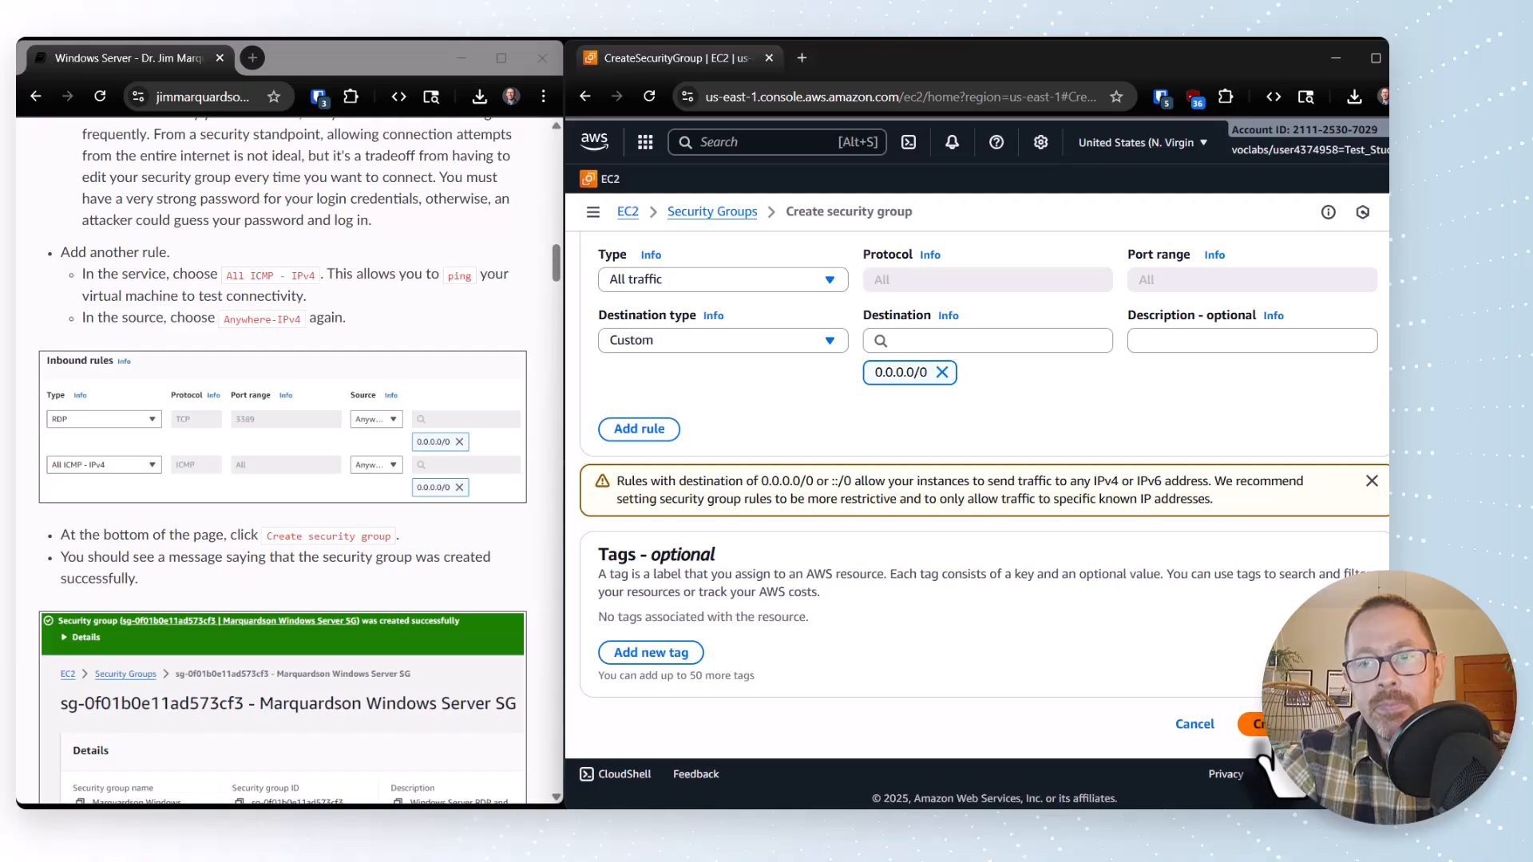
pyautogui.click(1264, 733)
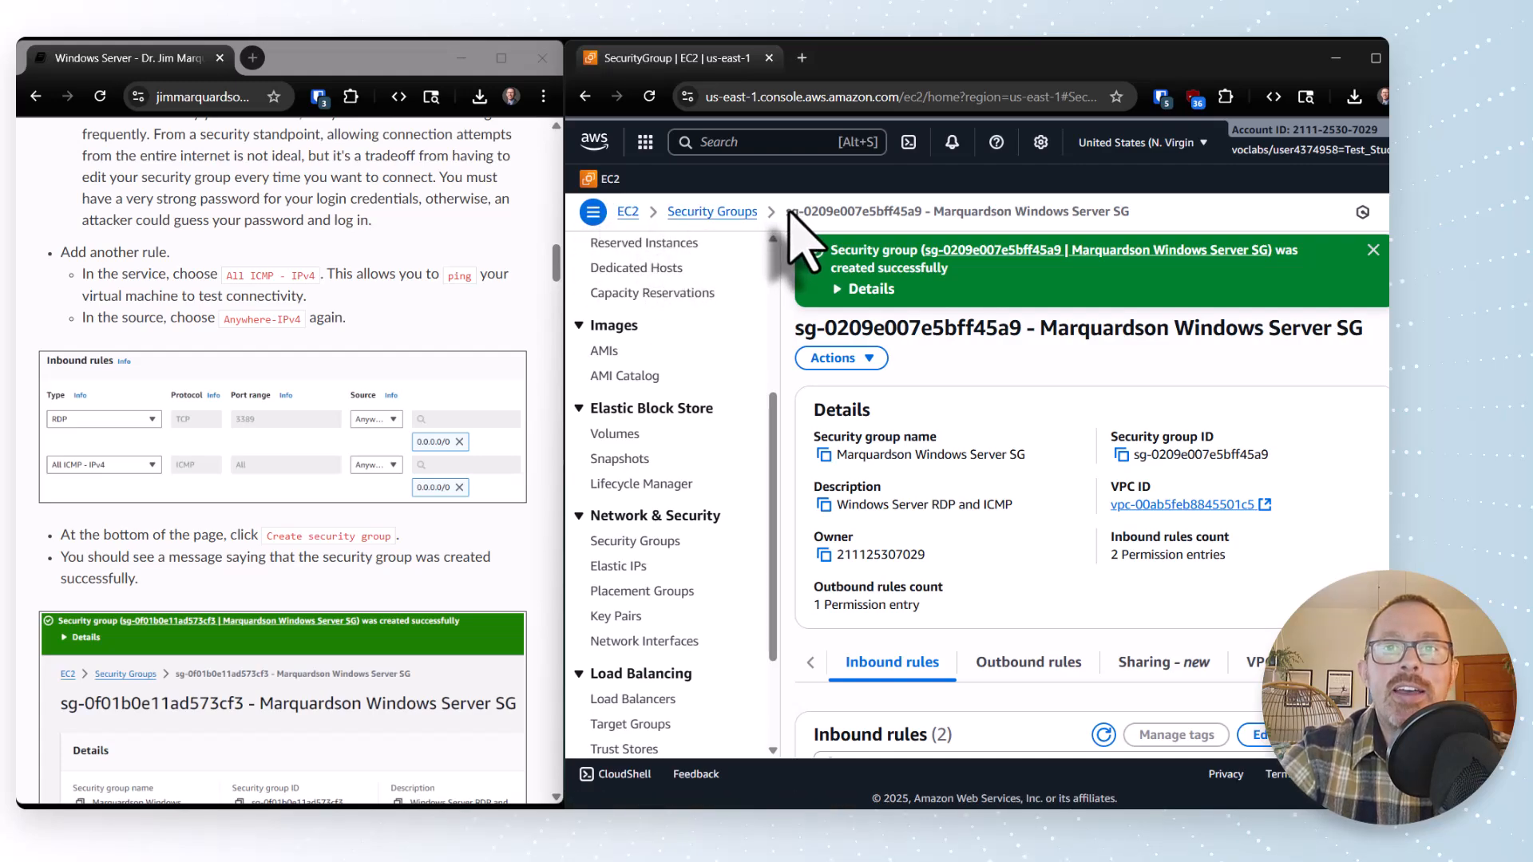
# Examine the created security group's name and the type, protocol and port range of its inbound rules.
pyautogui.moveTo(787, 214); pyautogui.dragTo(1126, 212)
pyautogui.click(1123, 209)
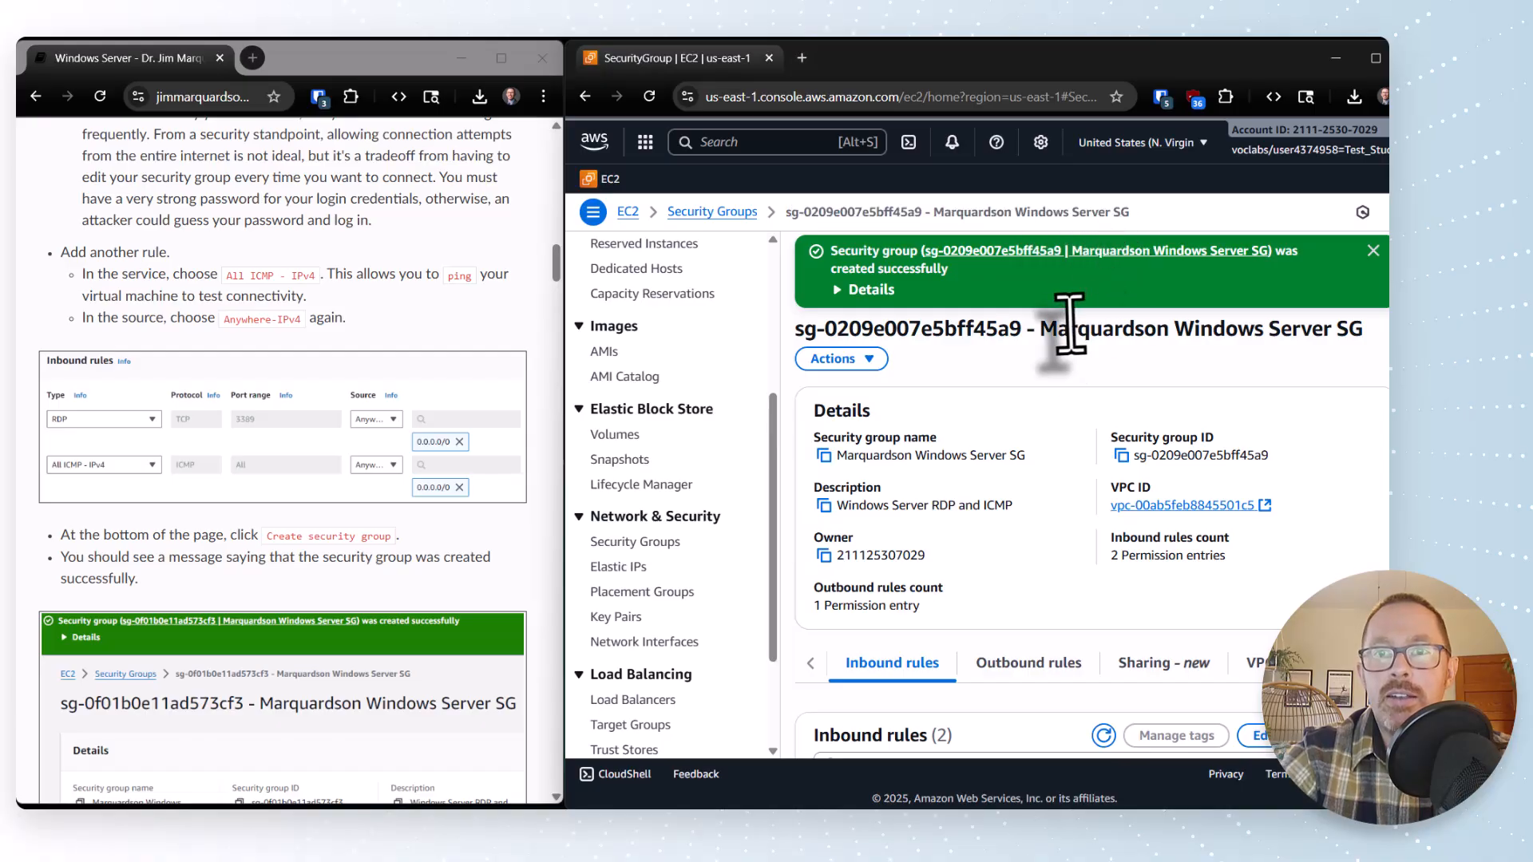
pyautogui.scroll(-3, 1070, 324)
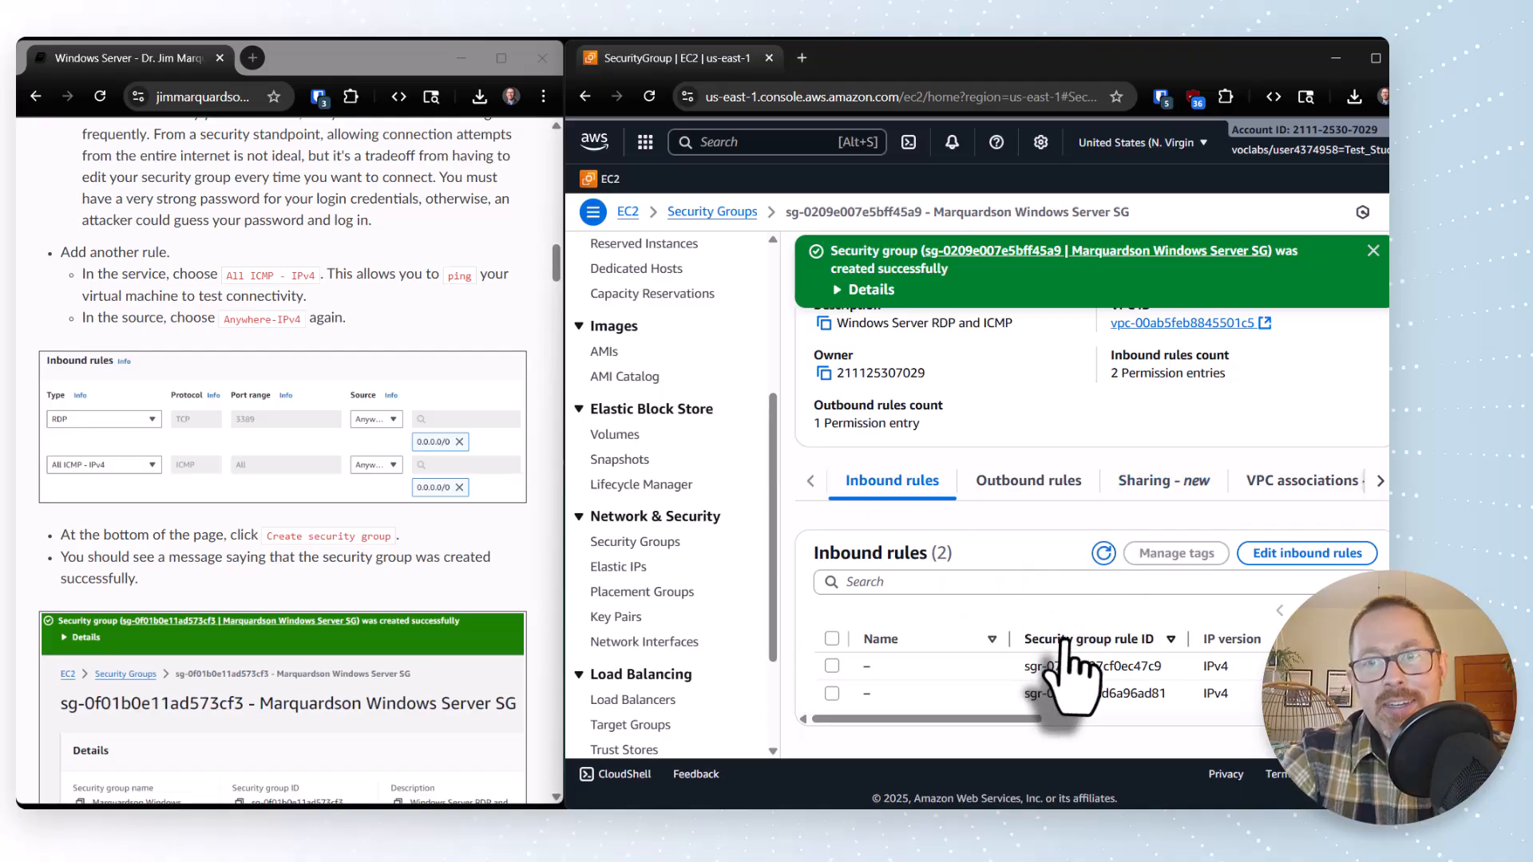
pyautogui.hscroll(2, 1074, 659)
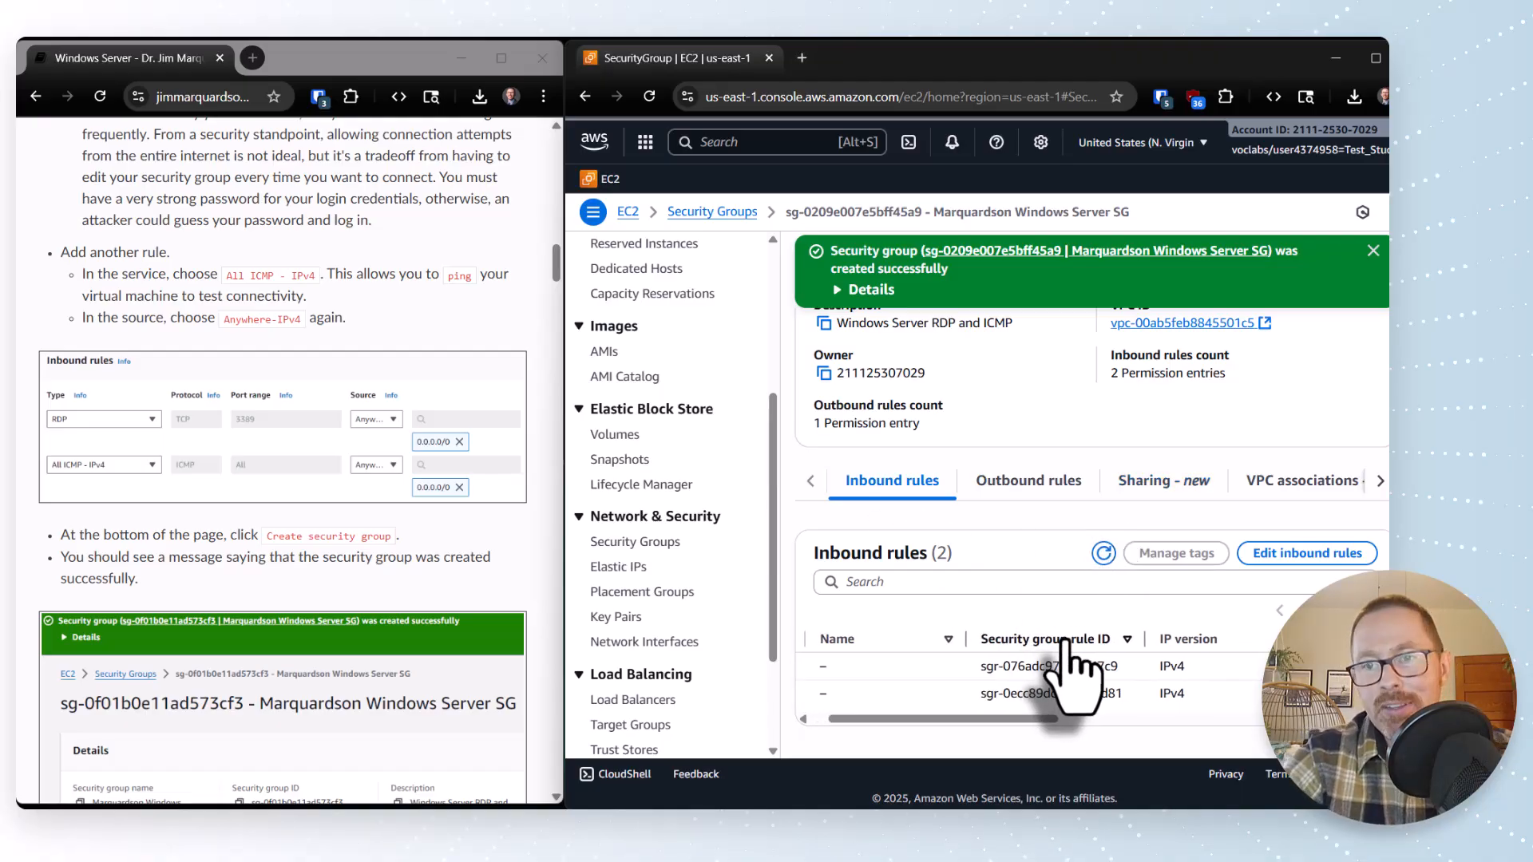
pyautogui.hscroll(2, 1074, 663)
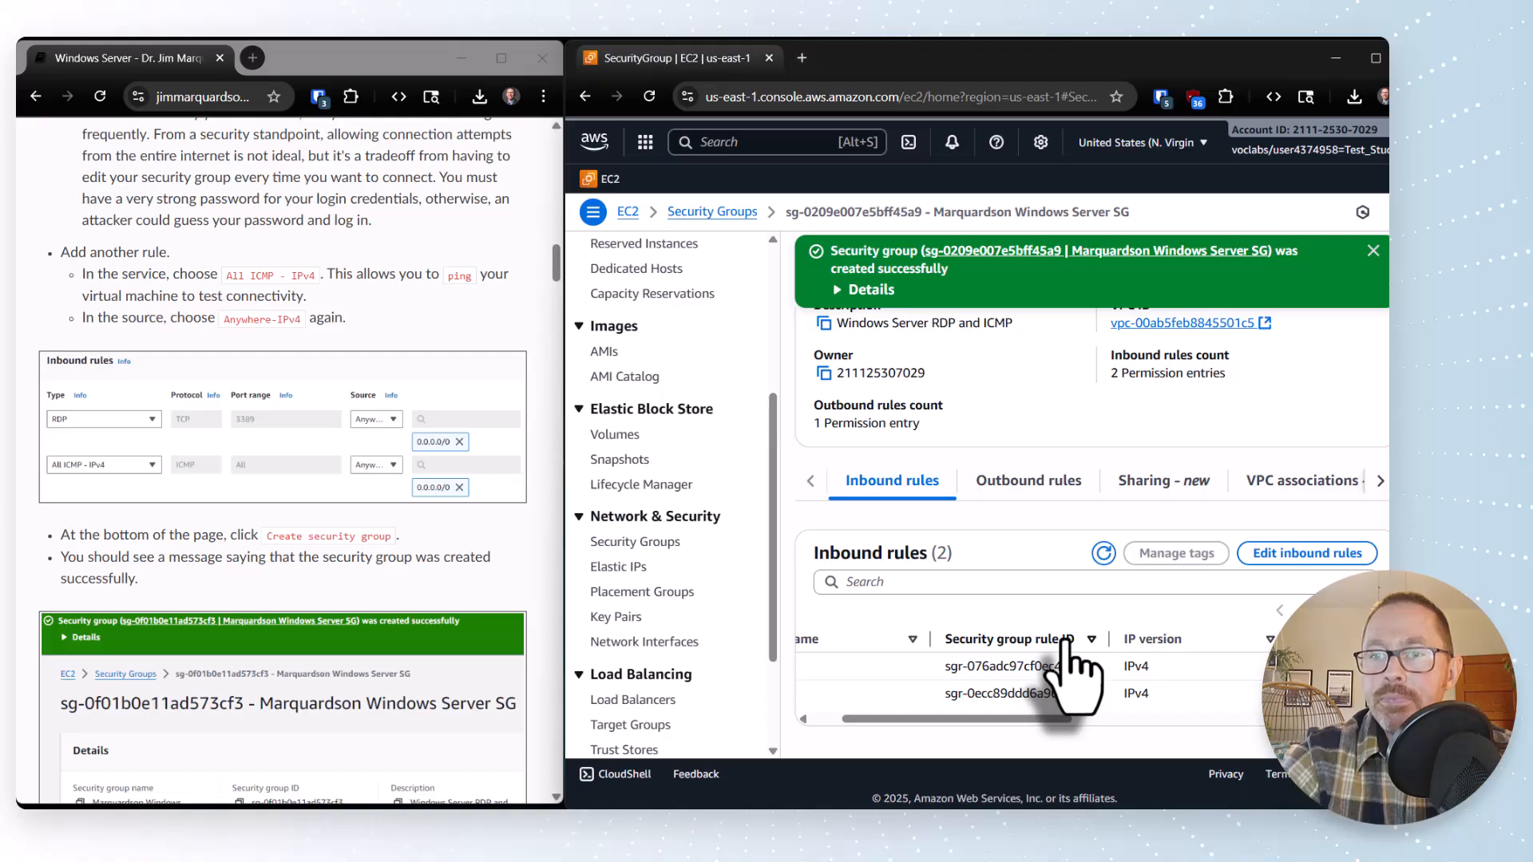
pyautogui.hscroll(-4, 1074, 671)
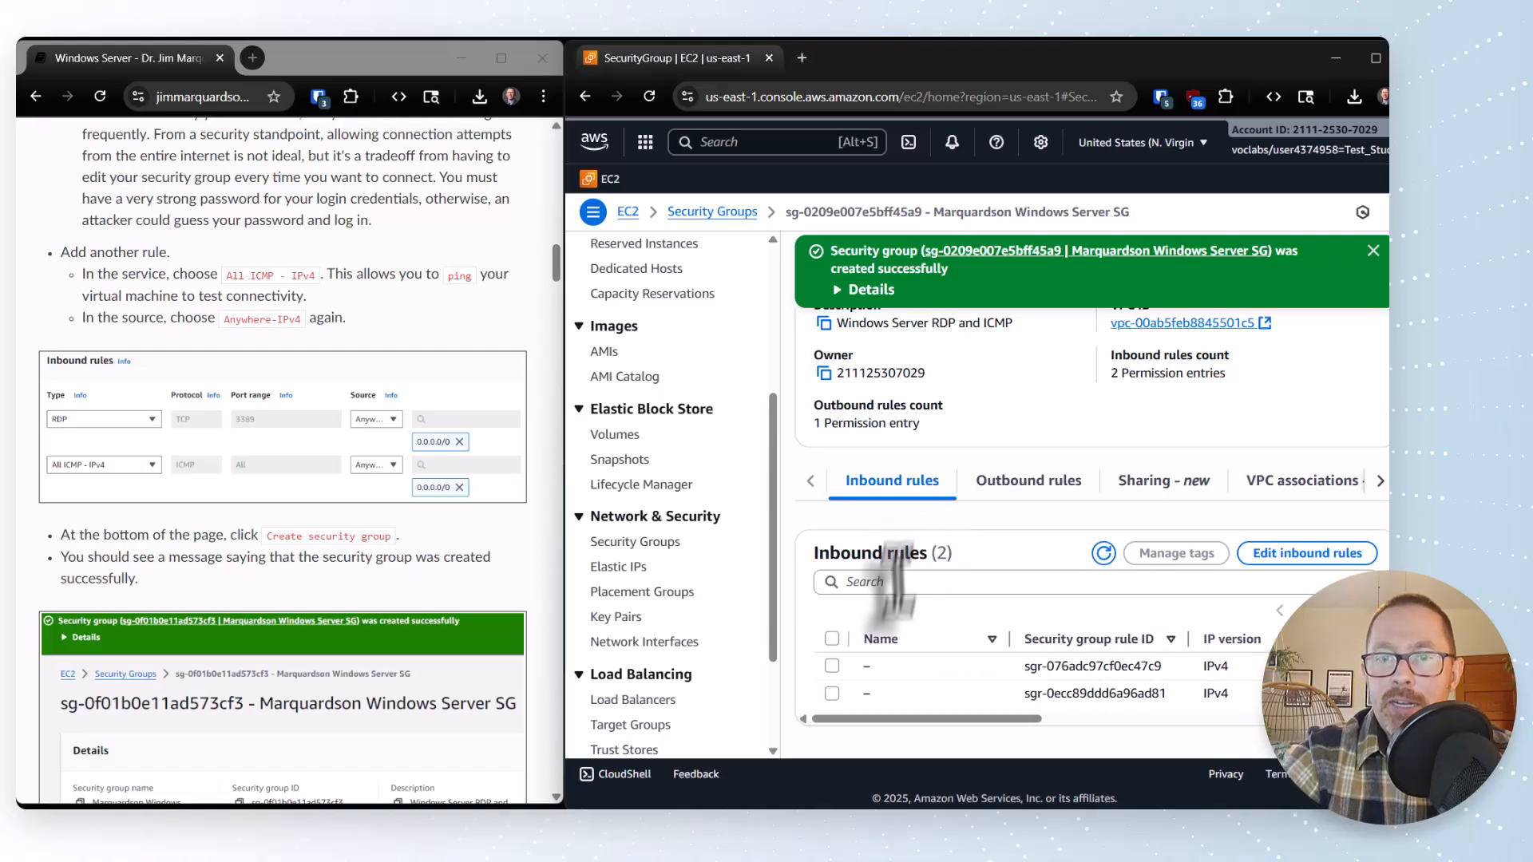
pyautogui.hscroll(7, 1046, 679)
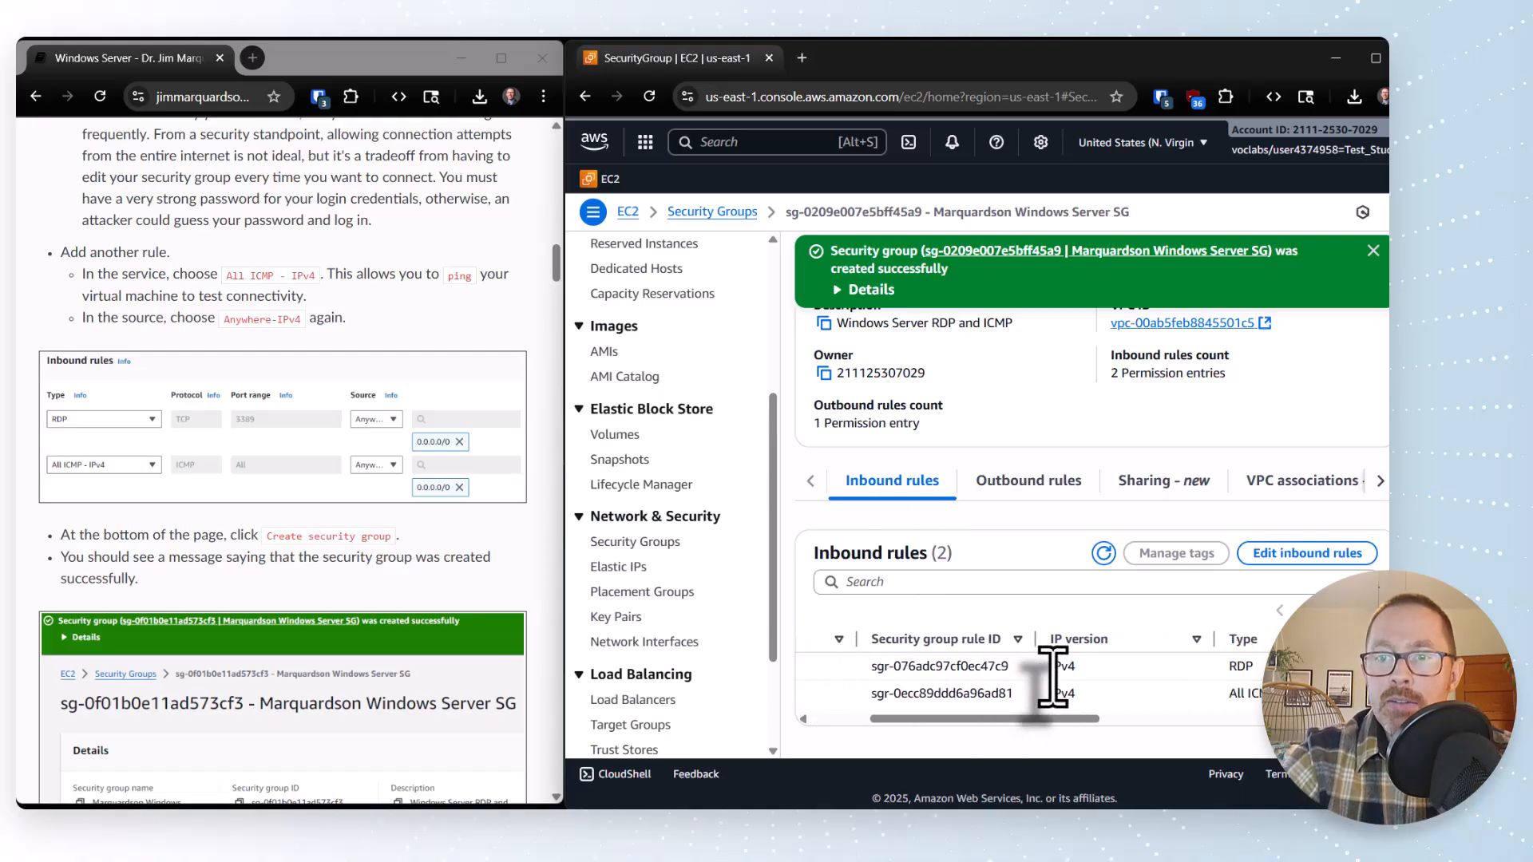
pyautogui.hscroll(1, 1053, 678)
pyautogui.hscroll(5, 1218, 671)
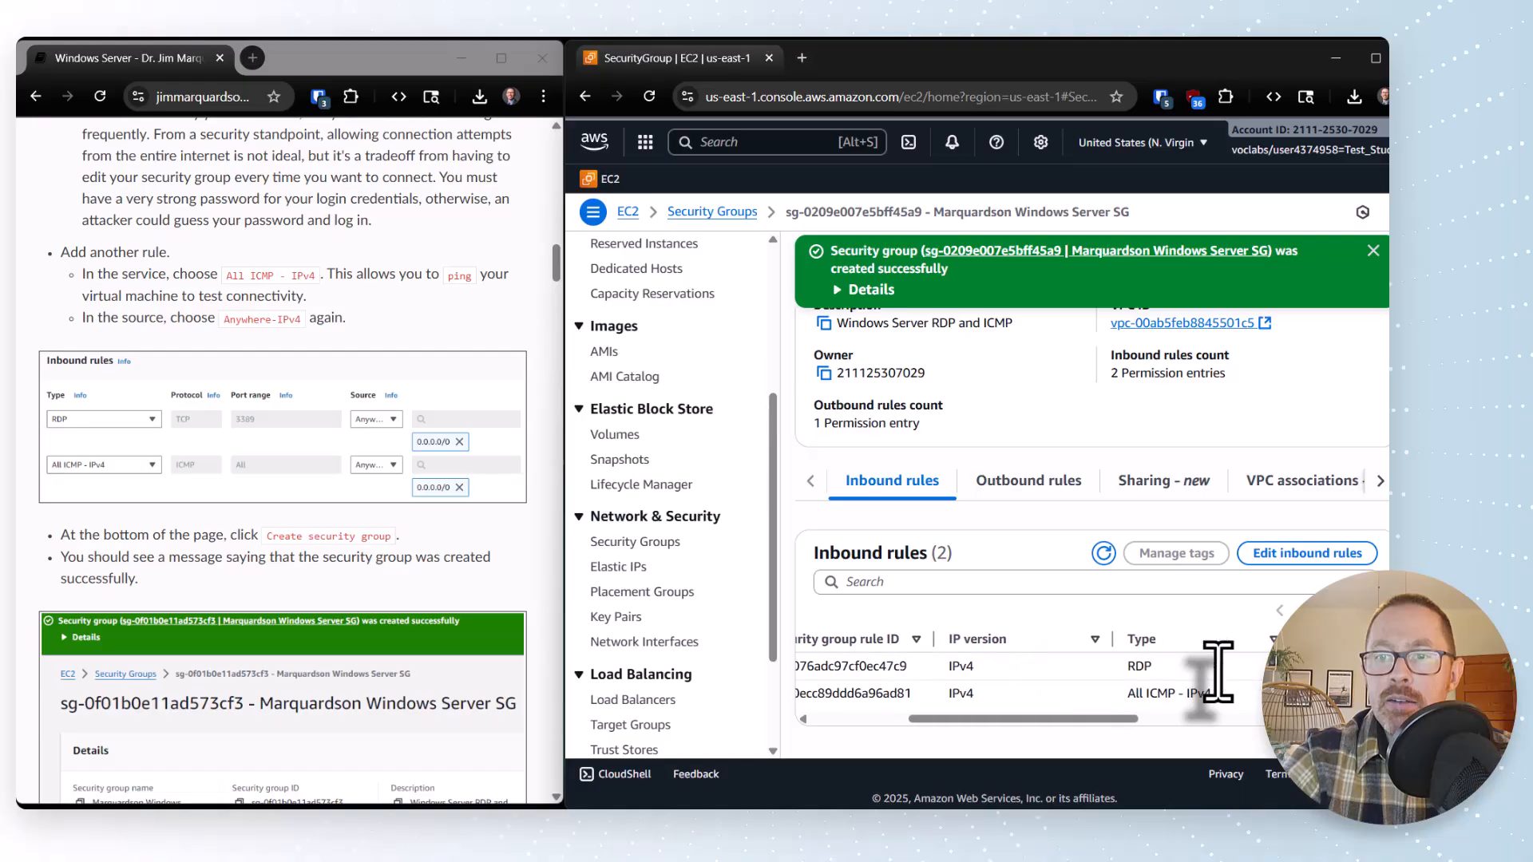
pyautogui.hscroll(5, 1260, 651)
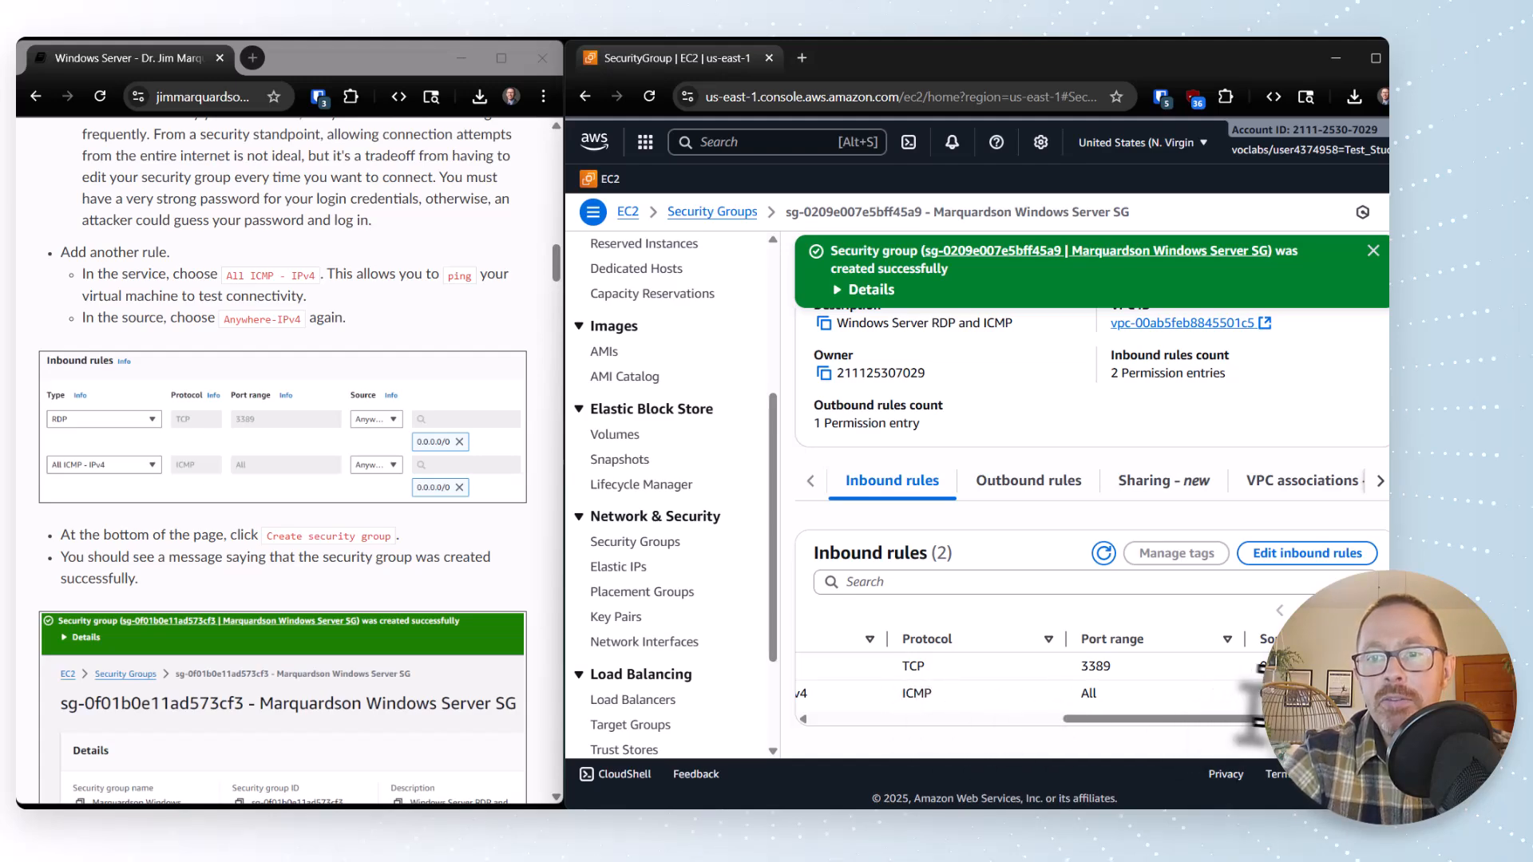
# View the created security group's outbound rules and read the lab instructions up to Part 2, creating a Windows Server EC2 instance.
pyautogui.click(1009, 486)
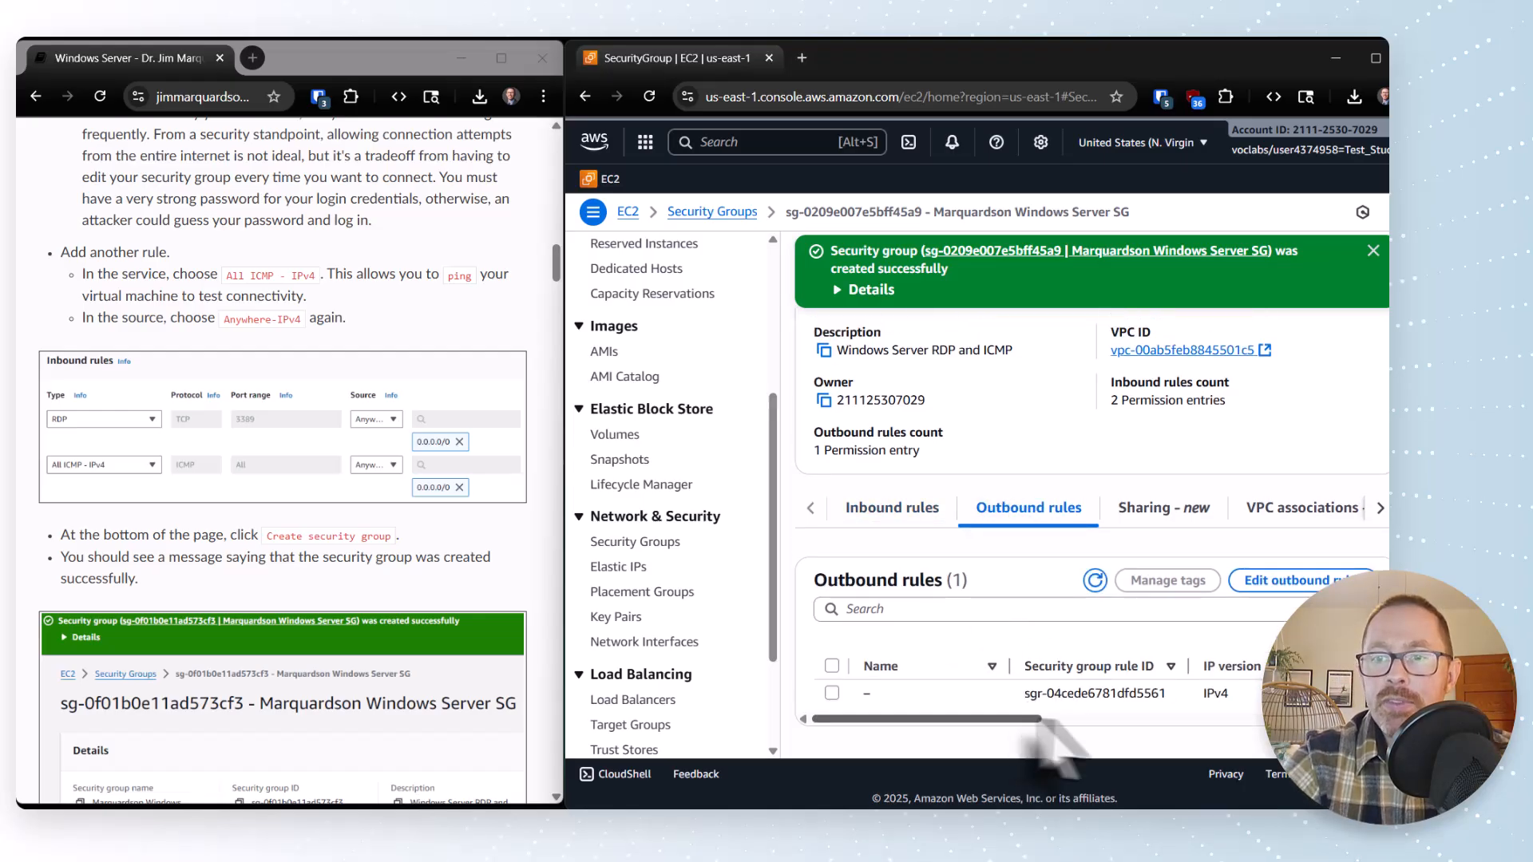
pyautogui.moveTo(1030, 719); pyautogui.dragTo(958, 767)
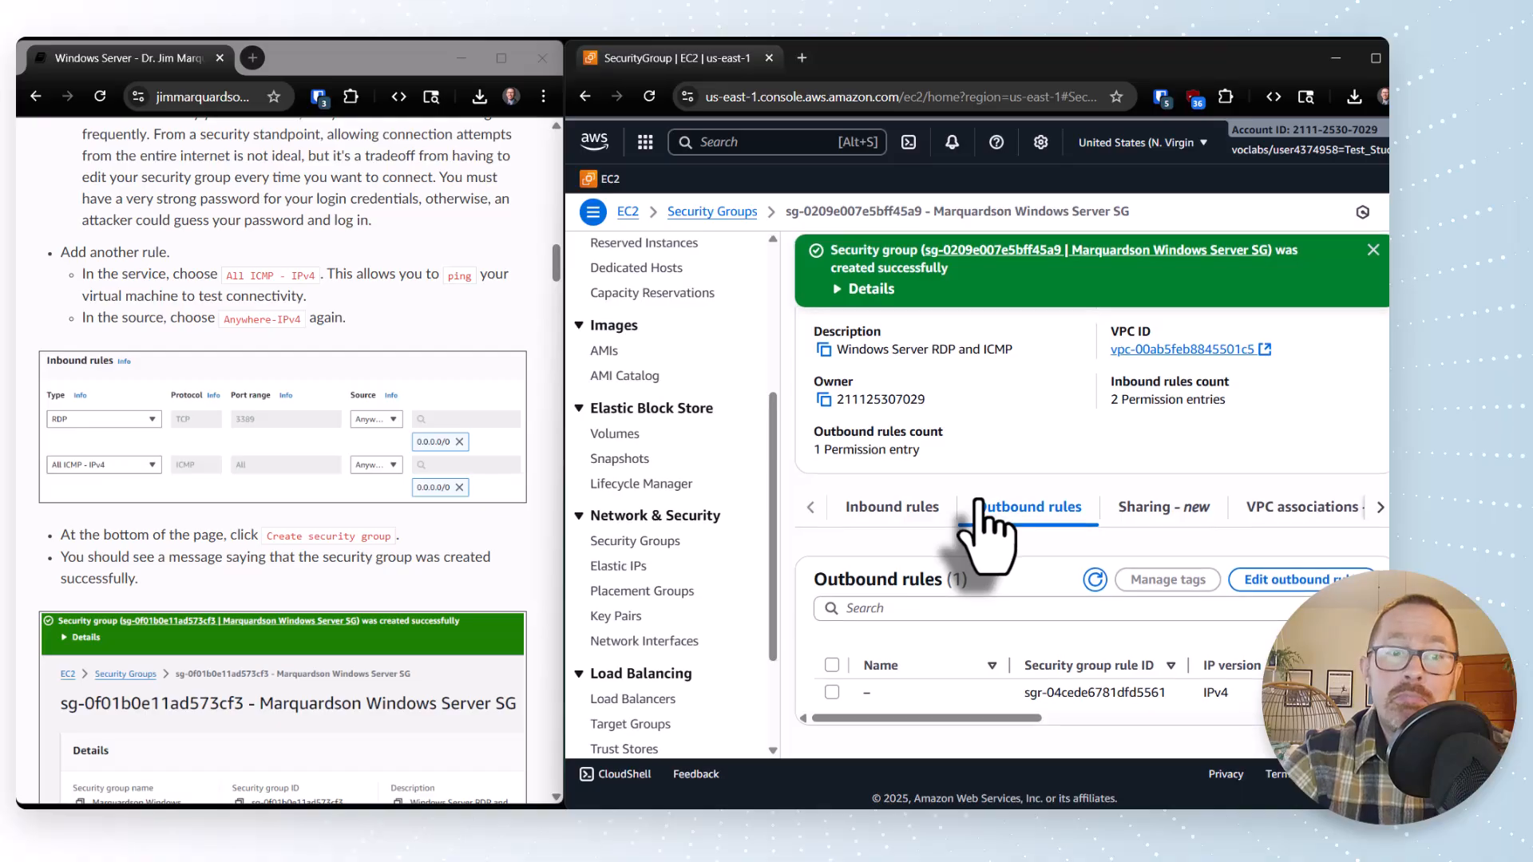
pyautogui.scroll(-2, 367, 511)
pyautogui.scroll(-3, 370, 524)
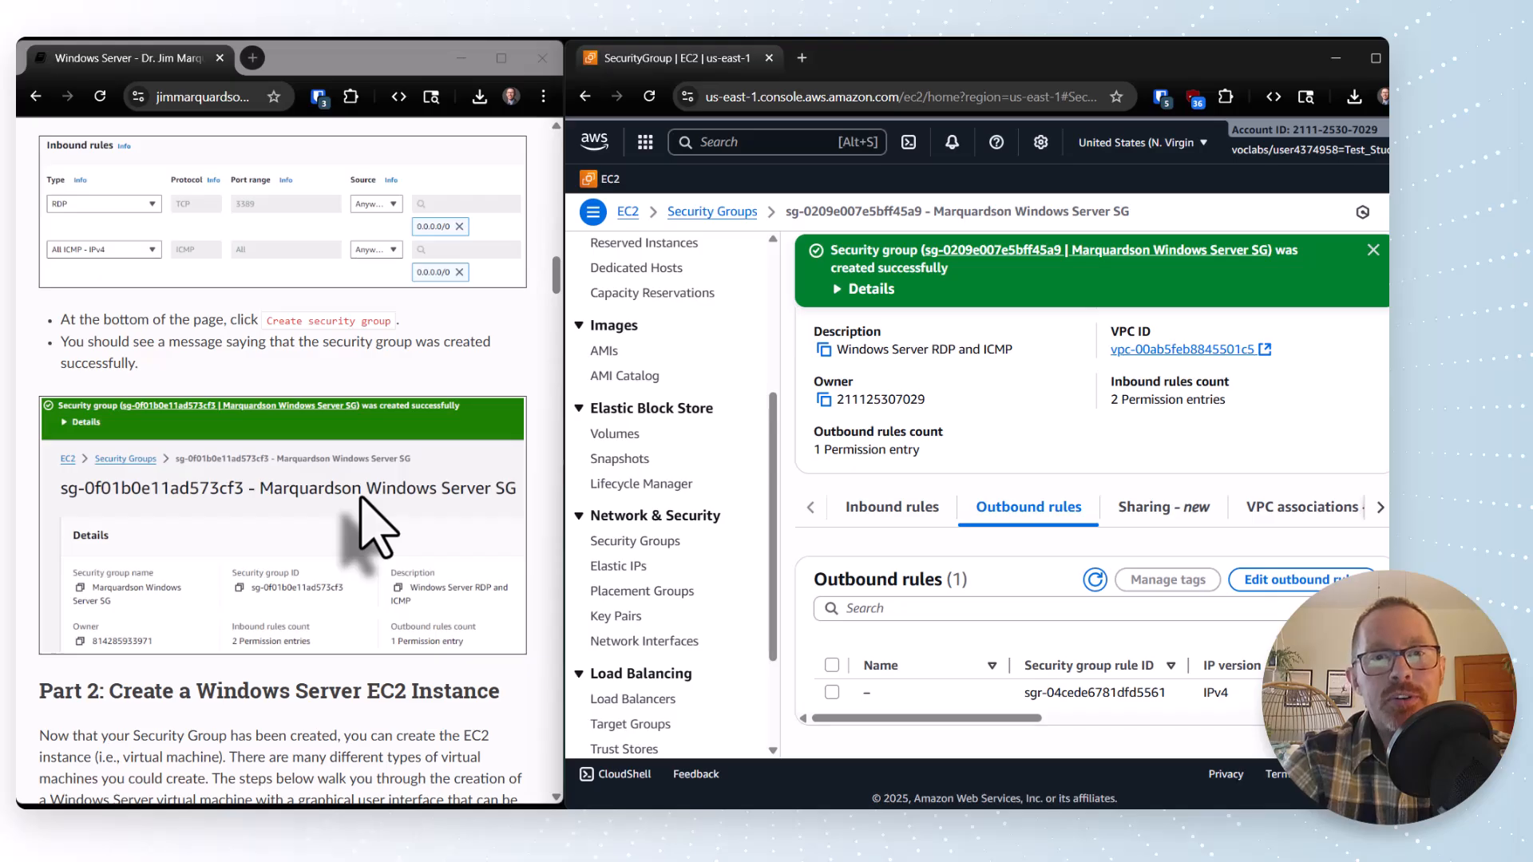
pyautogui.scroll(-1, 375, 531)
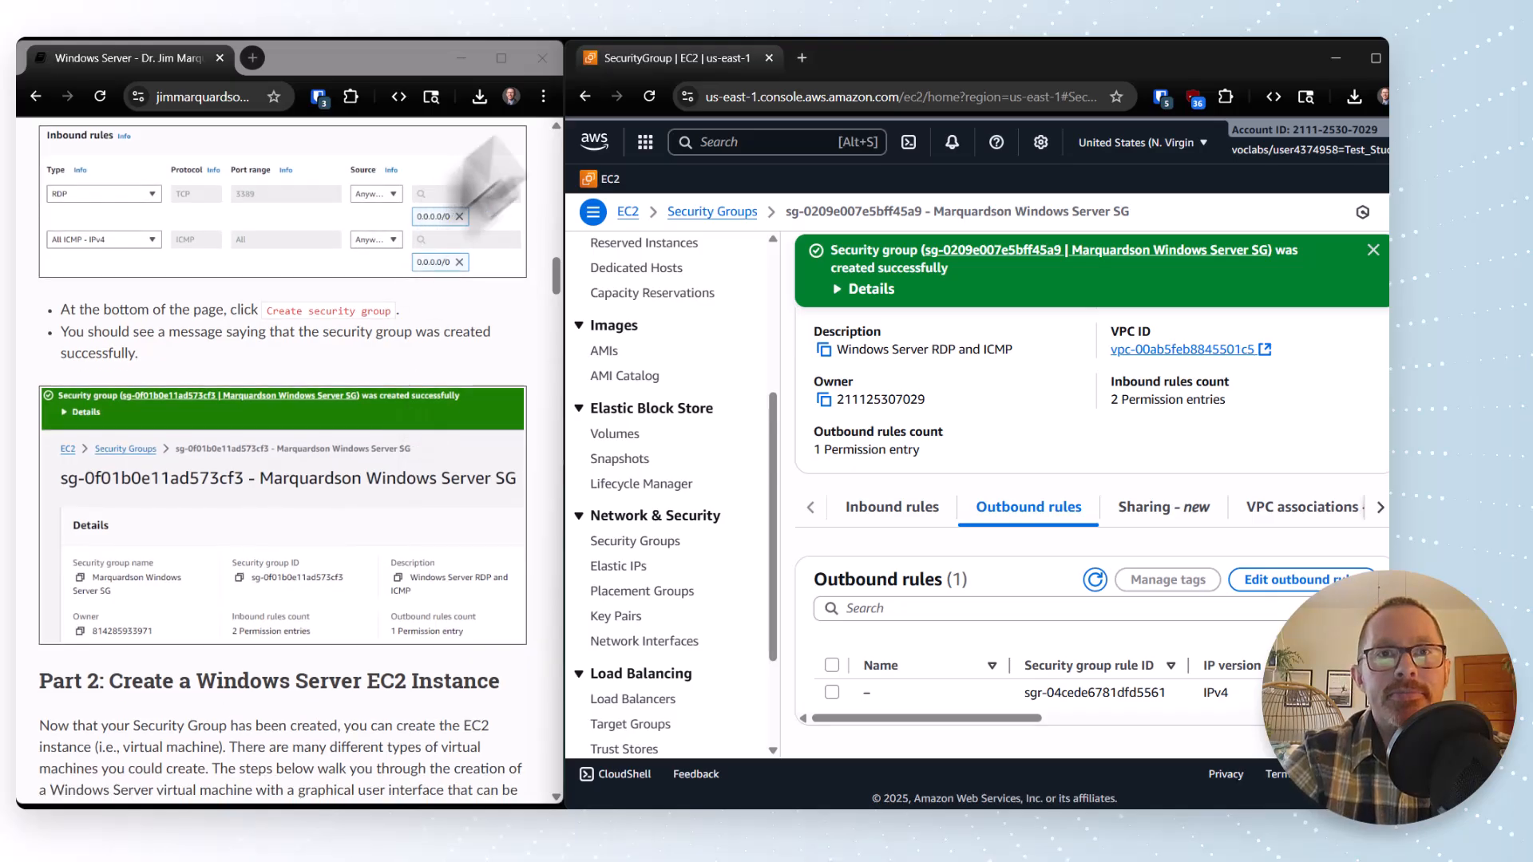